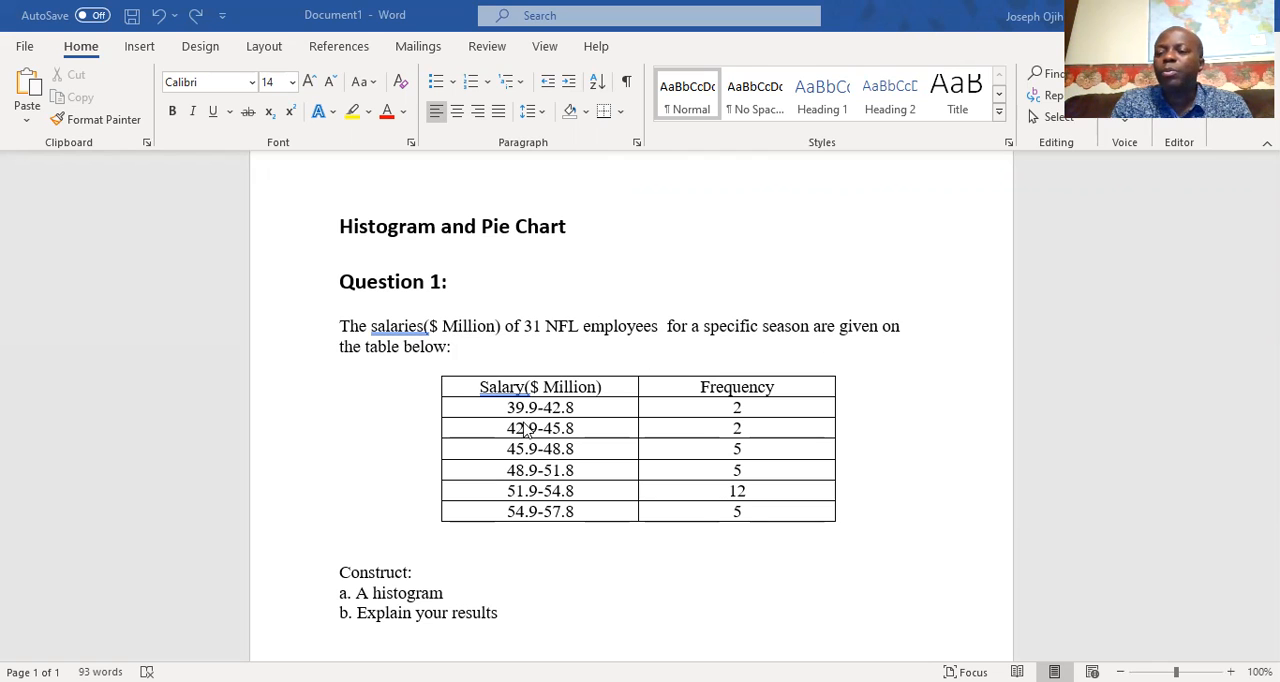
Copy the salary and frequency table under Question 1 in the document
{"action": "scroll", "coordinate": [548, 486], "scroll_direction": "down", "scroll_amount": 1}
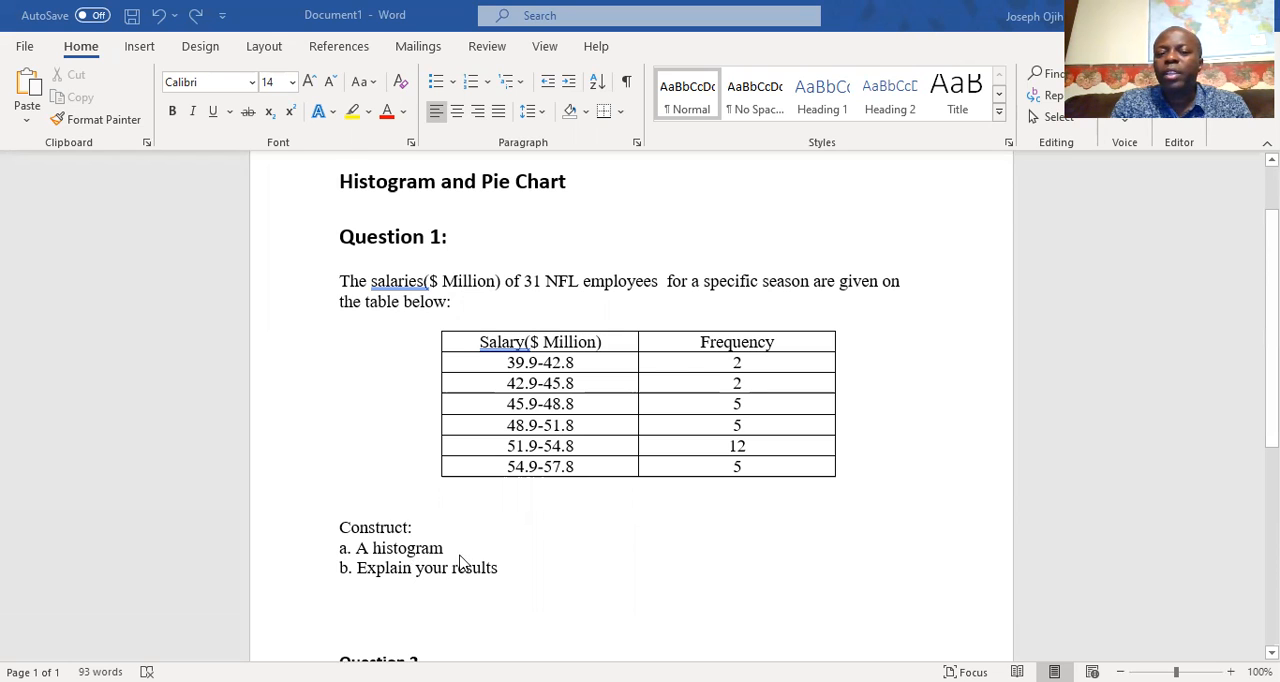
{"action": "scroll", "coordinate": [512, 495], "scroll_direction": "up", "scroll_amount": 1}
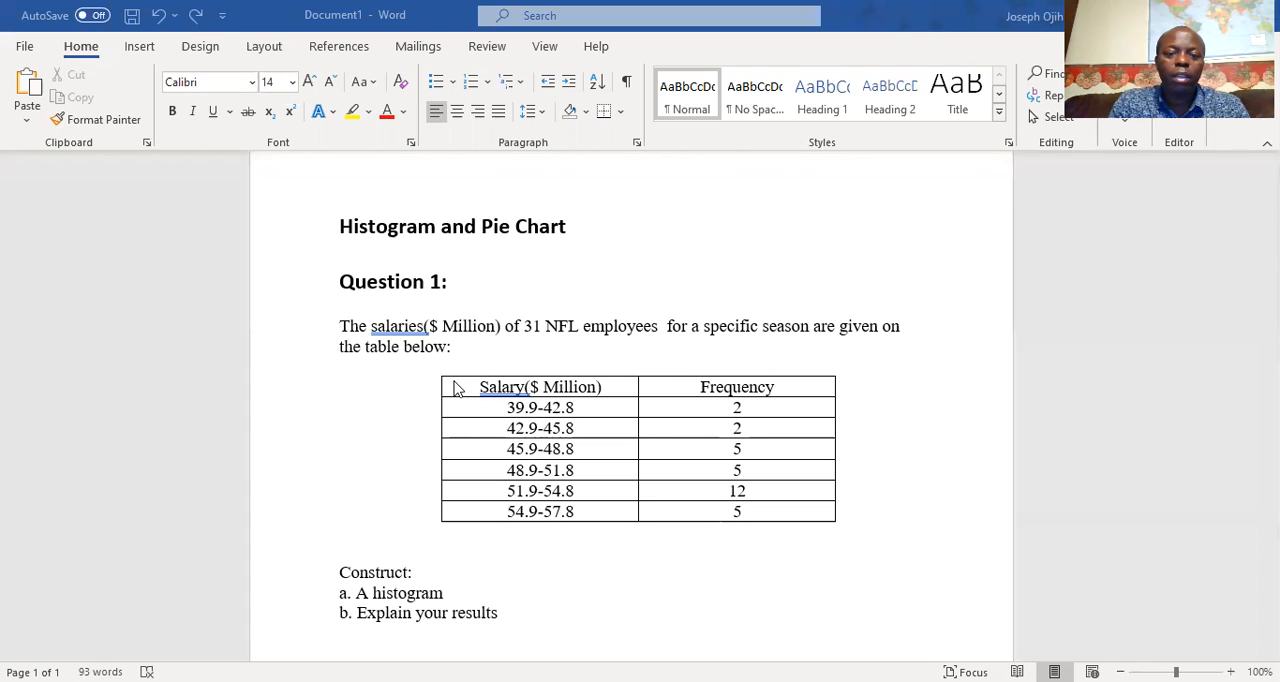
{"action": "left_click_drag", "start_coordinate": [417, 396], "coordinate": [526, 536]}
{"action": "key", "text": "ctrl+c"}
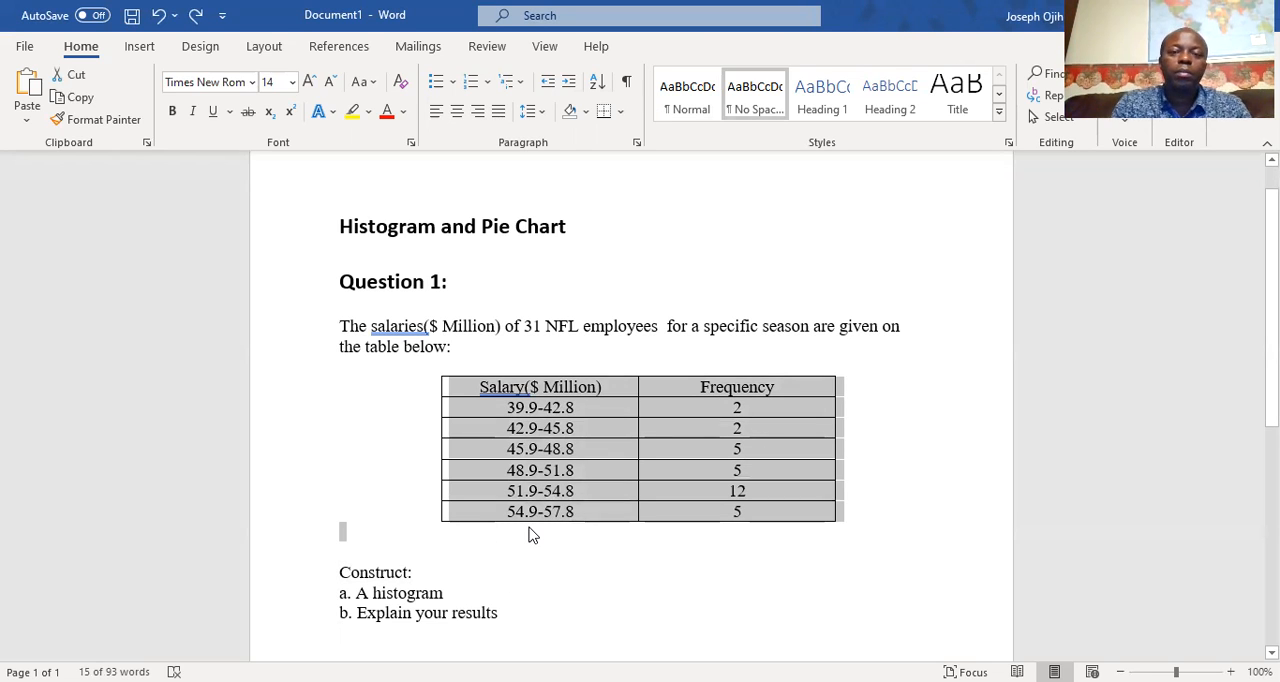
{"action": "left_click", "coordinate": [726, 46]}
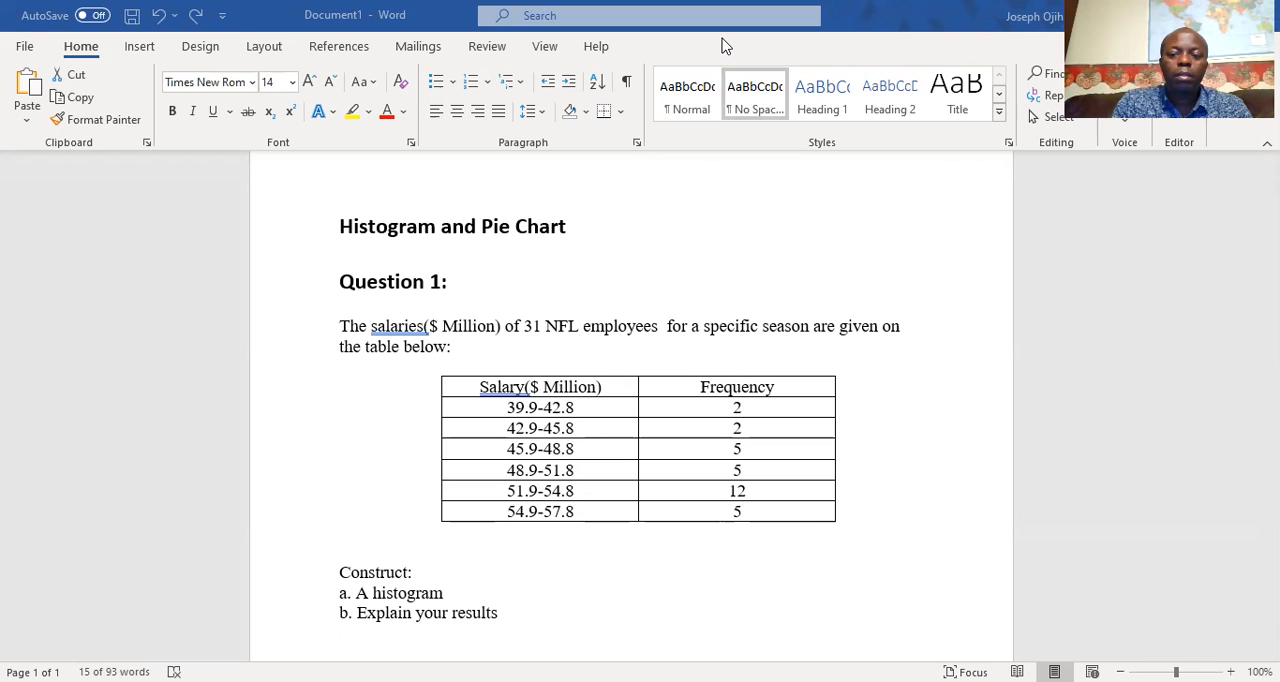
Switch to the Excel workbook and paste the copied table at cell C8, below the Question 1 label
{"action": "key", "text": "alt+Tab"}
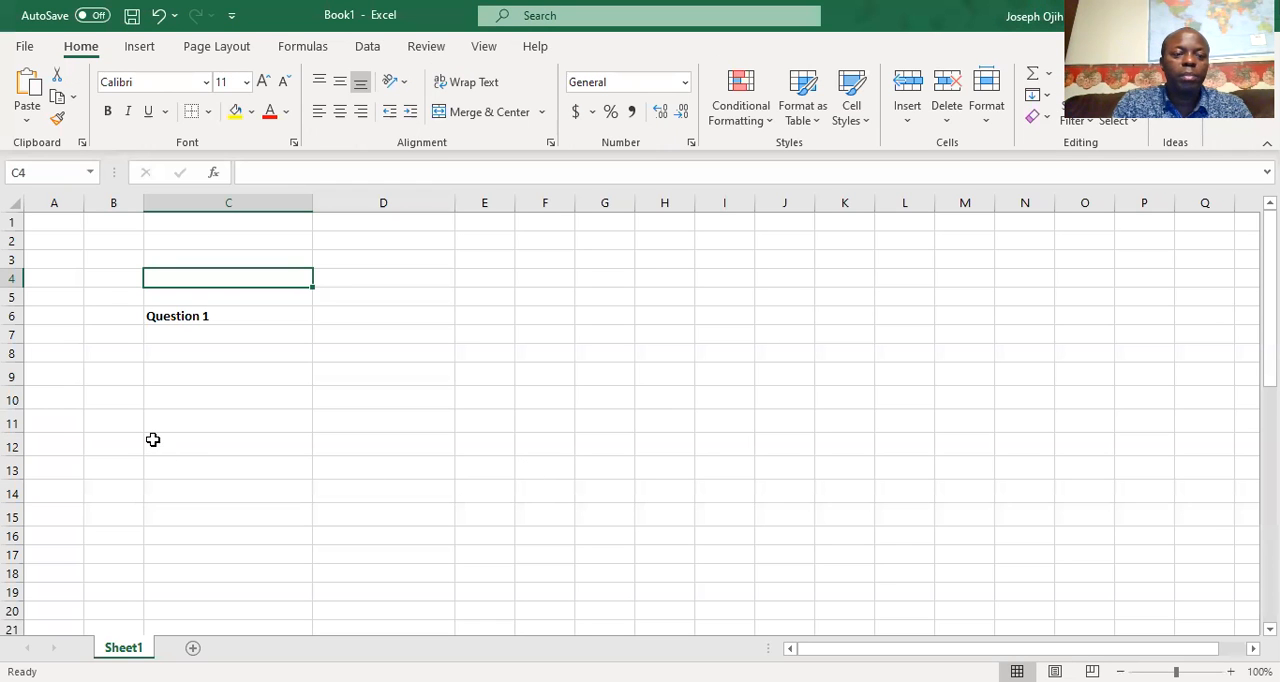
{"action": "left_click", "coordinate": [203, 354]}
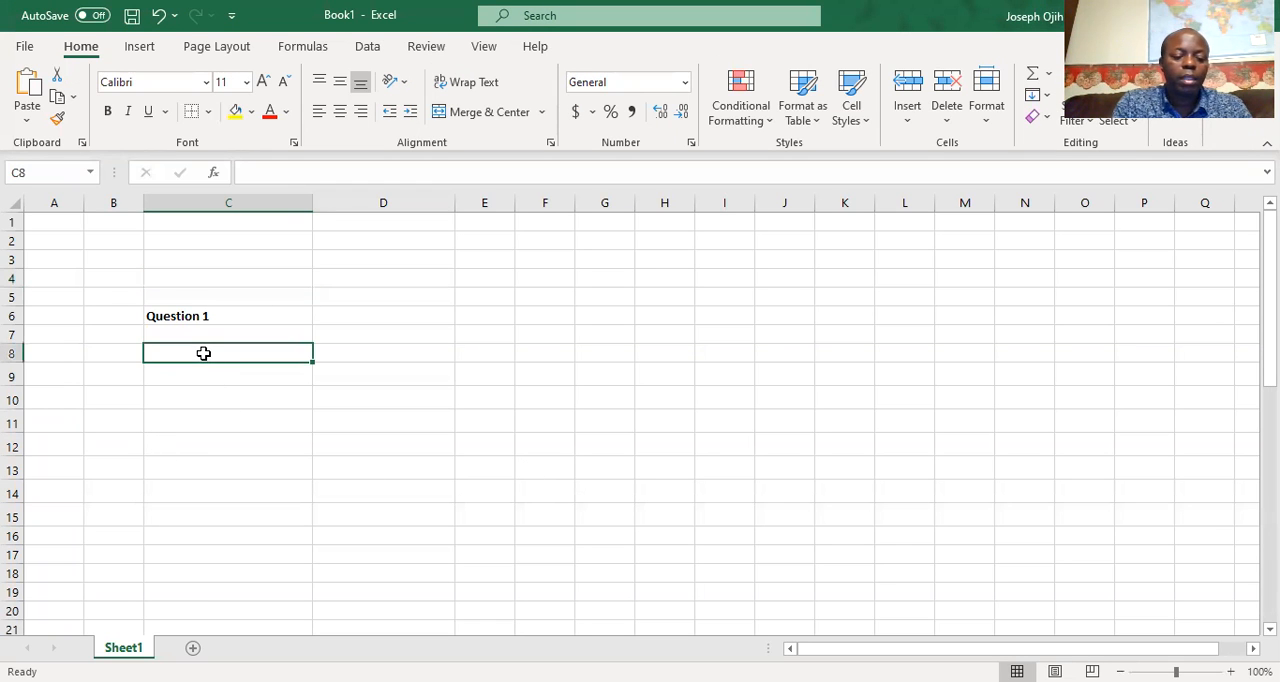
{"action": "key", "text": "ctrl+v"}
{"action": "left_click", "coordinate": [347, 512]}
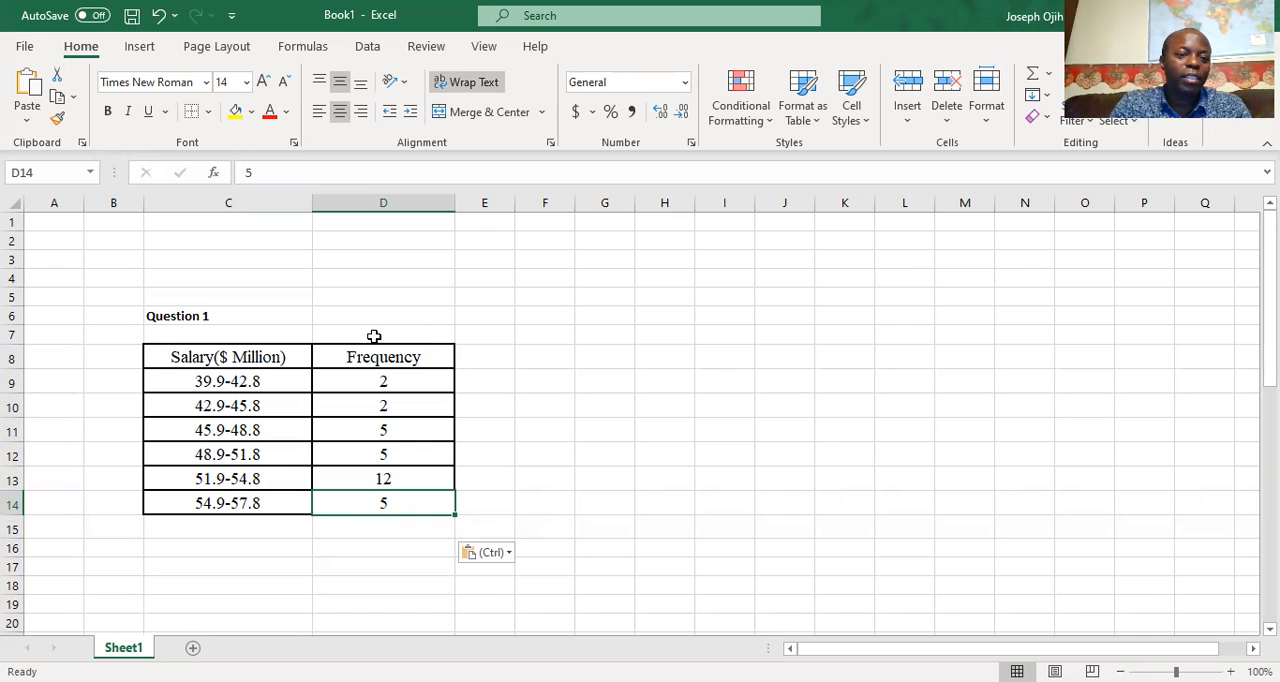
Insert a 2-D clustered column chart from the salary classes and frequencies in C9:D14
{"action": "left_click", "coordinate": [199, 376]}
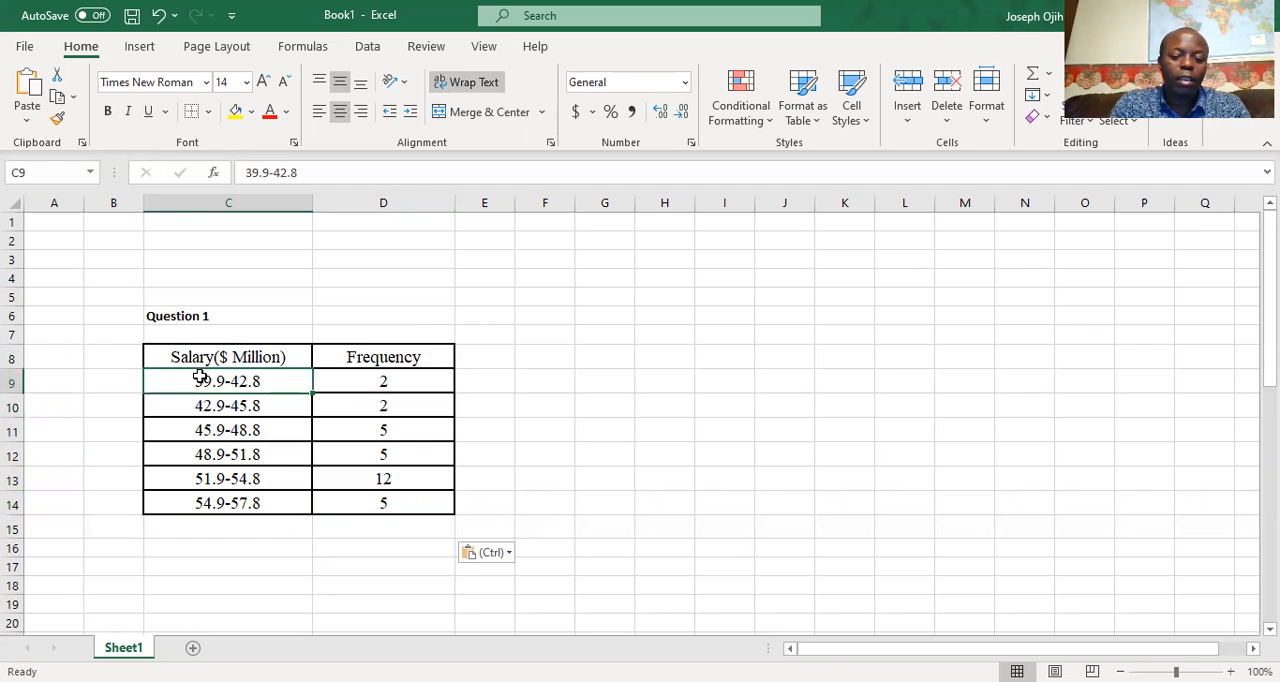
{"action": "key", "text": "shift+Right"}
{"action": "key", "text": "shift+Down"}
{"action": "key", "text": "shift+Down"}
{"action": "key", "text": "shift+Down"}
{"action": "key", "text": "shift+Down"}
{"action": "key", "text": "shift+Down"}
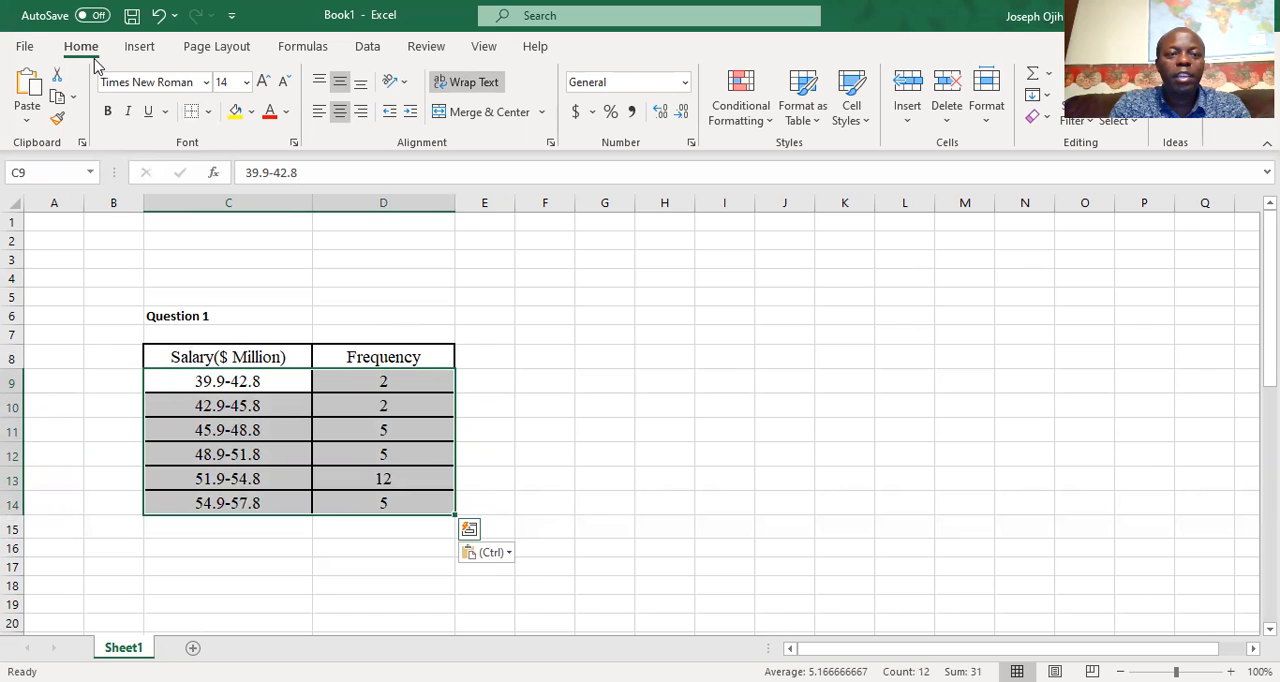
{"action": "left_click", "coordinate": [146, 52]}
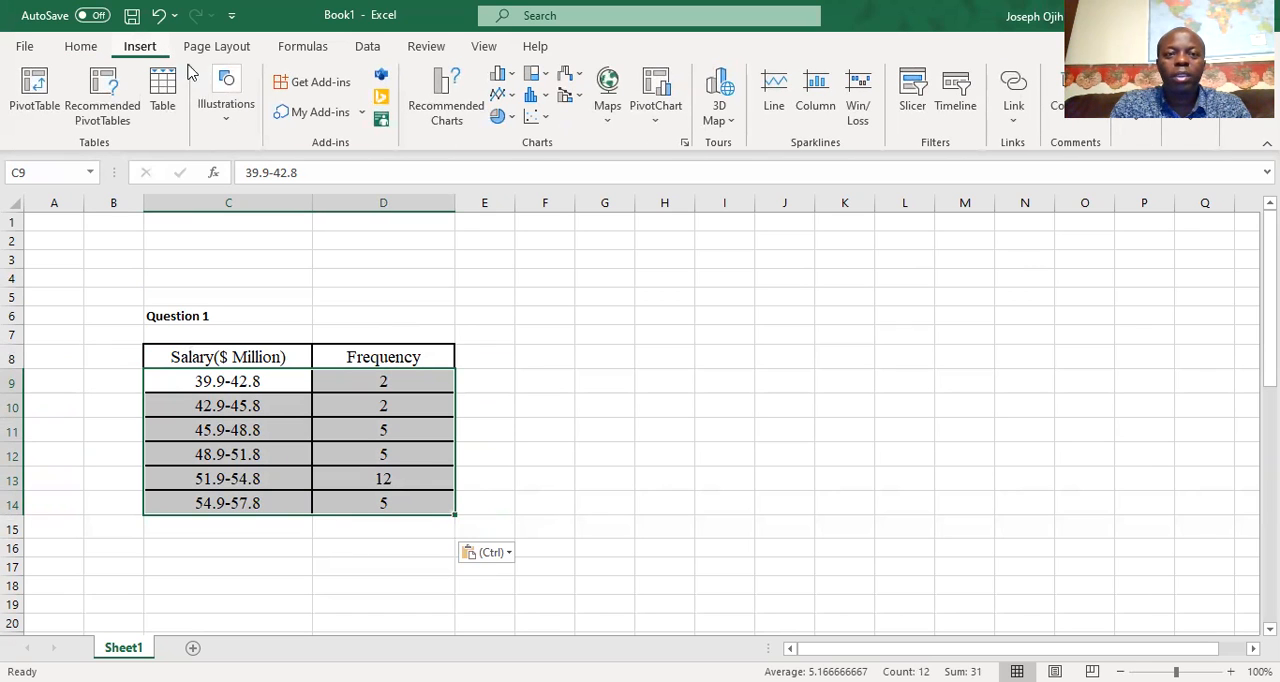
{"action": "left_click", "coordinate": [511, 80]}
{"action": "left_click", "coordinate": [508, 134]}
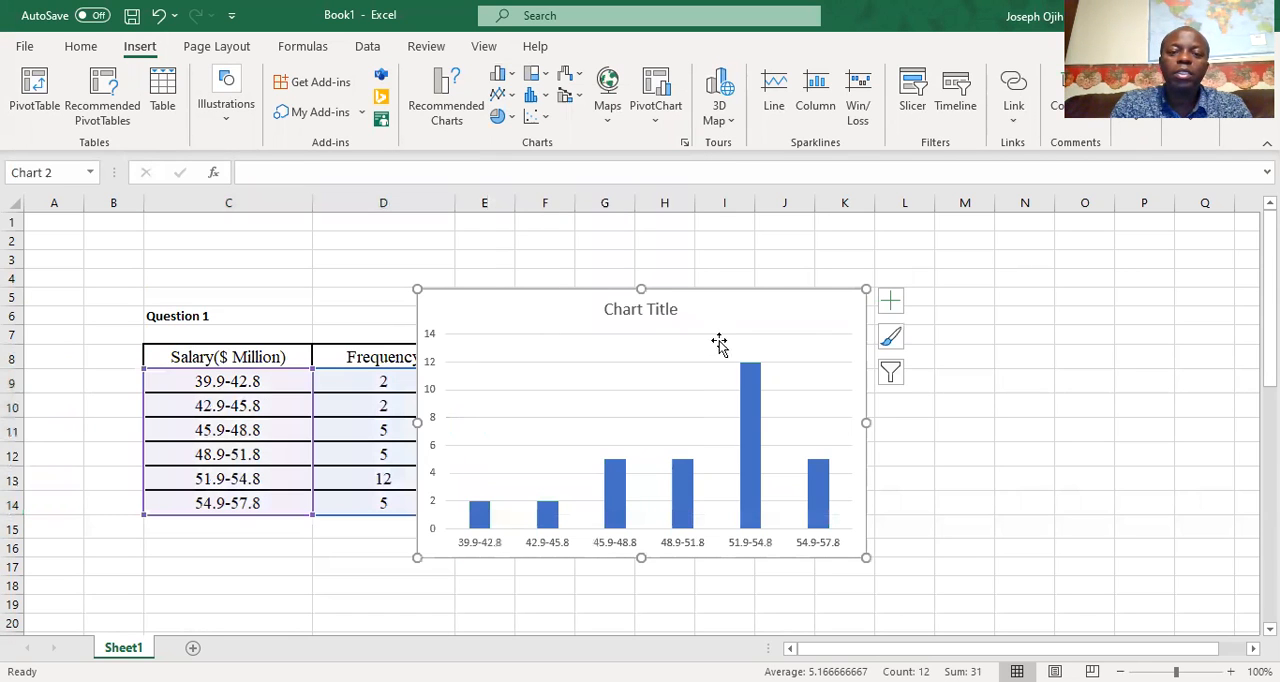
Move the chart clear of the data table and add axis titles to it
{"action": "left_click_drag", "start_coordinate": [754, 289], "coordinate": [866, 328]}
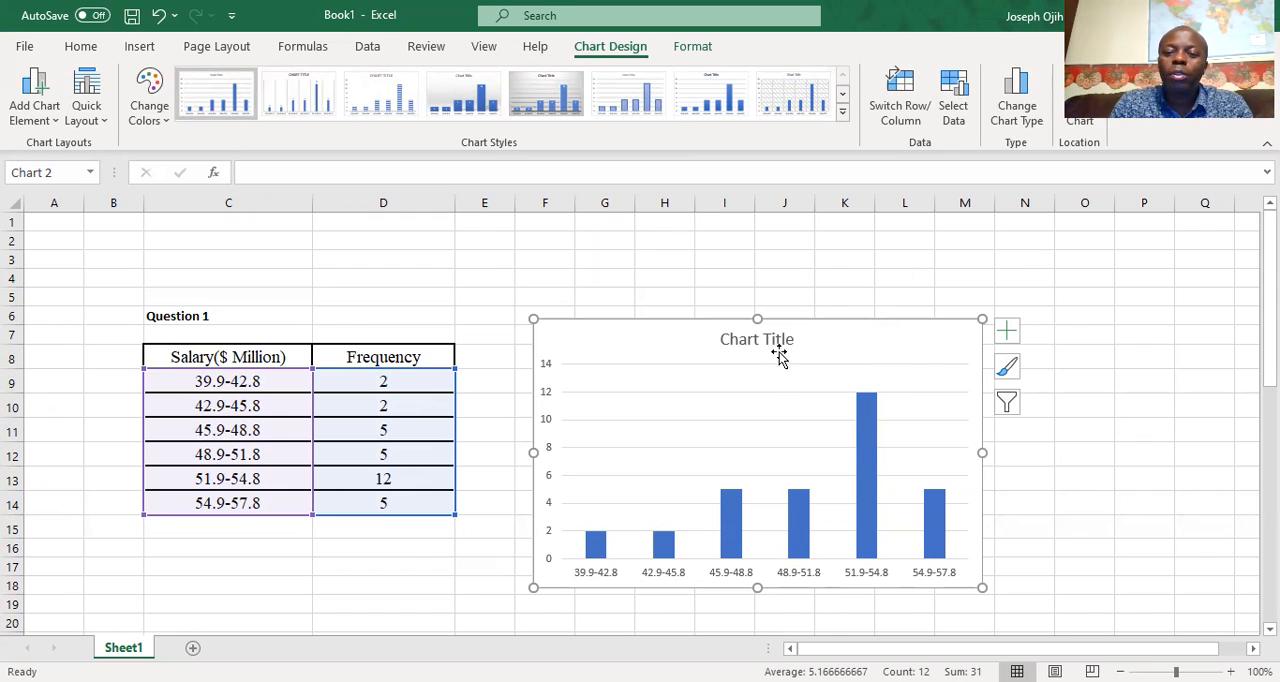
{"action": "left_click", "coordinate": [1010, 336]}
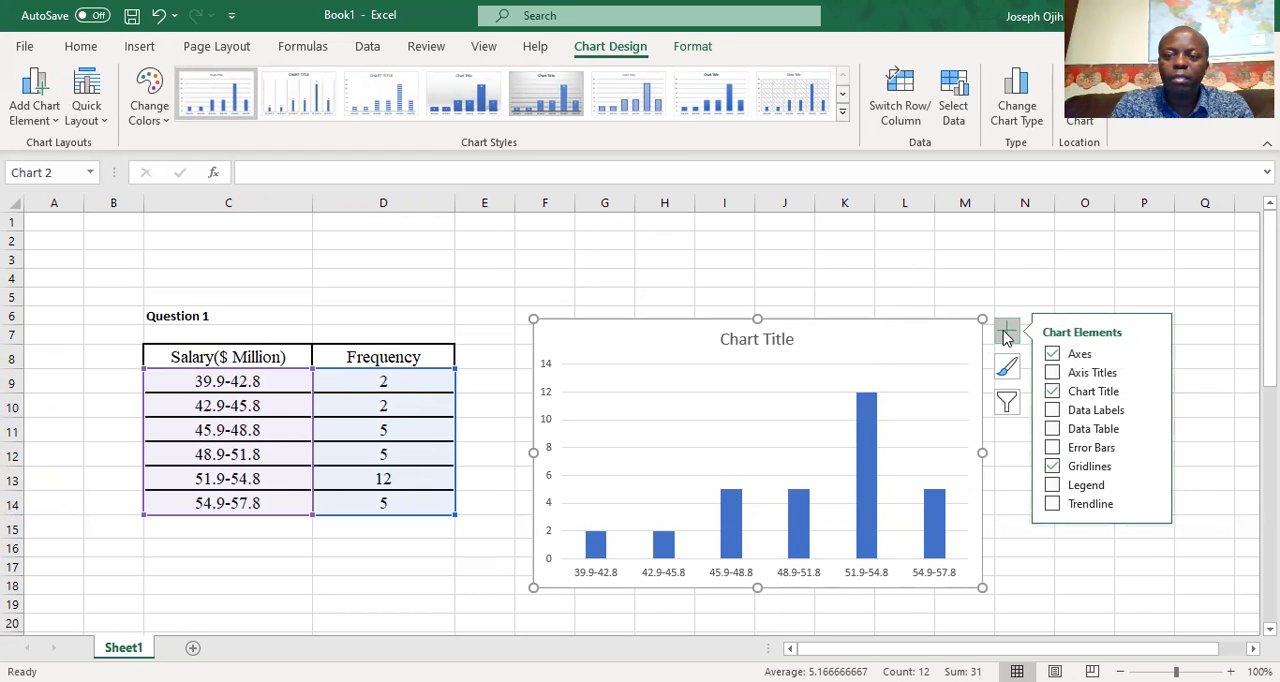
{"action": "left_click", "coordinate": [1053, 373]}
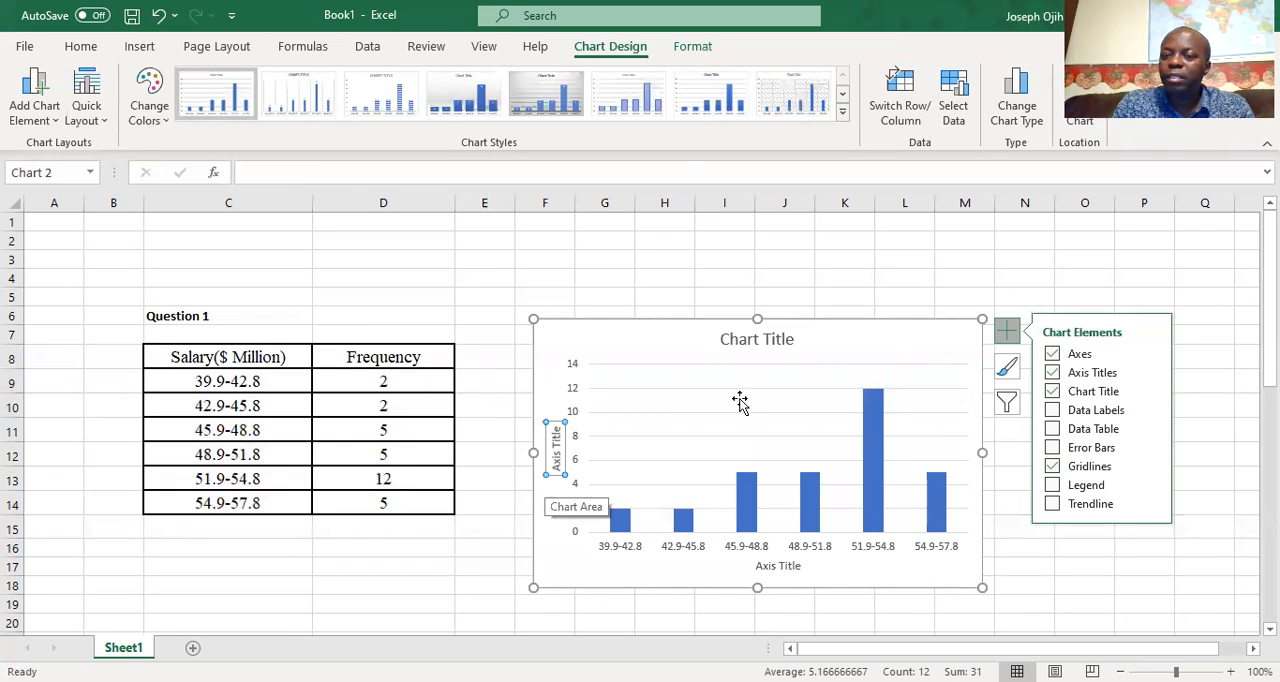
Replace the chart title's placeholder text with "Histogram for NFL Data"
{"action": "double_click", "coordinate": [790, 340]}
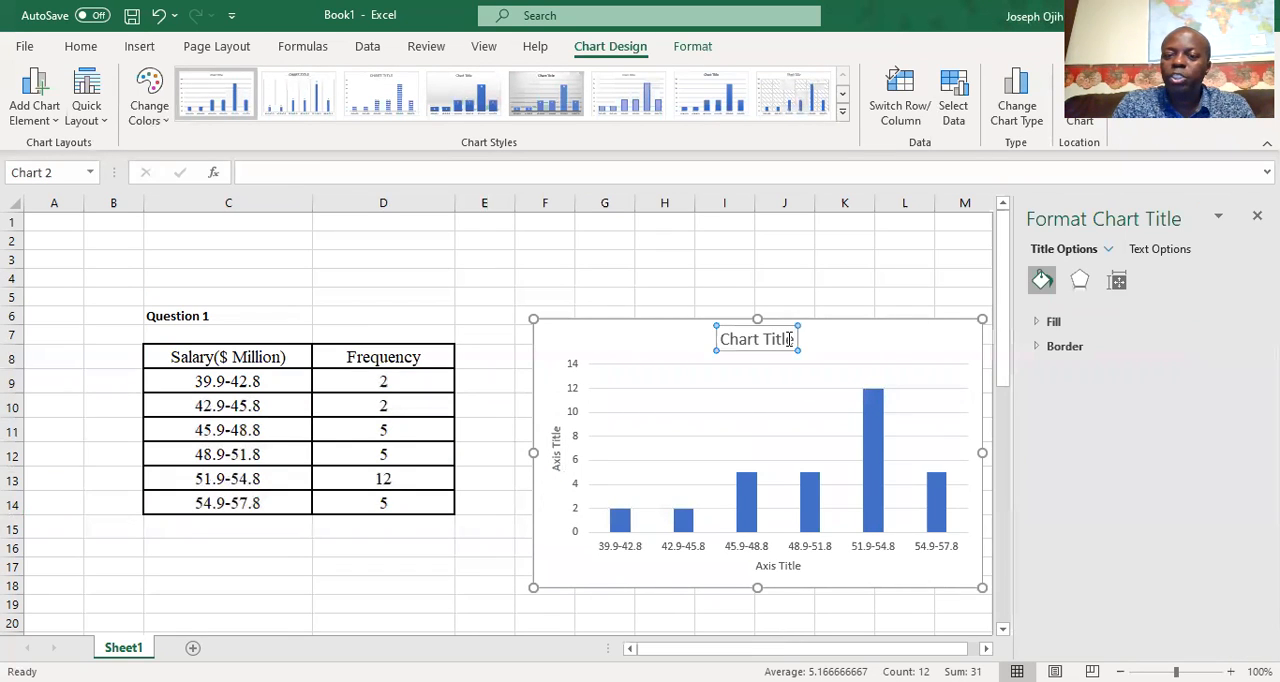
{"action": "triple_click", "coordinate": [790, 340]}
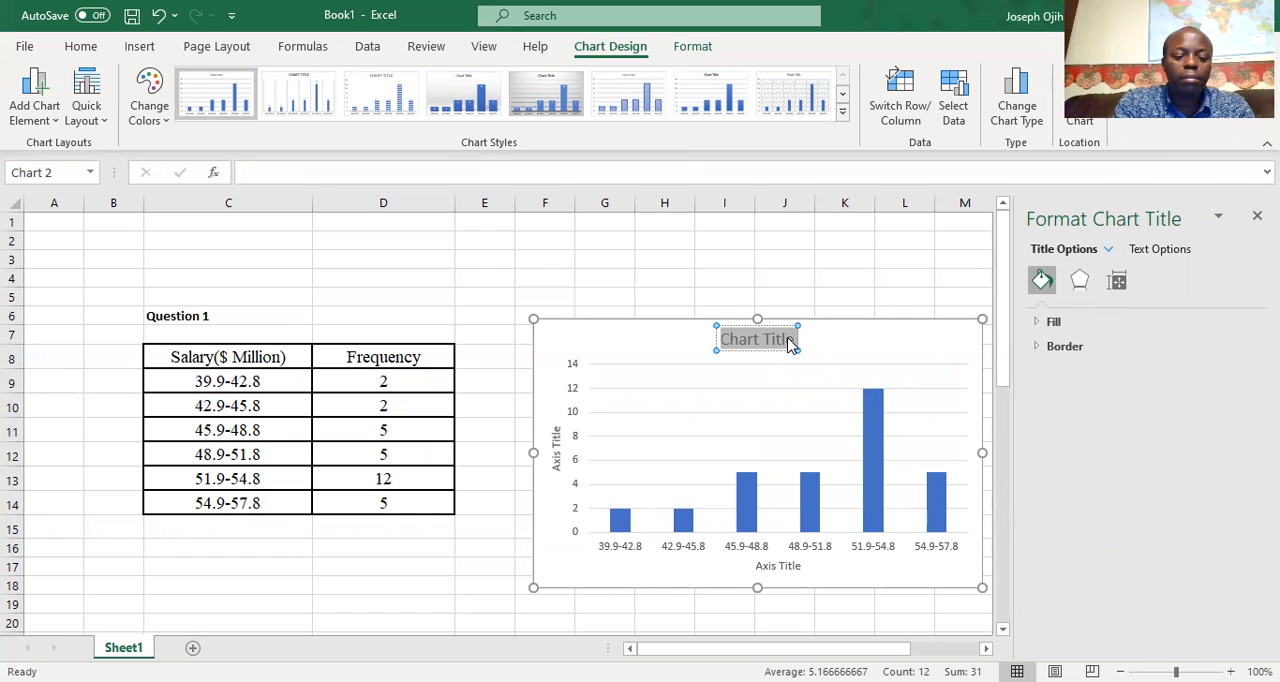
{"action": "type", "text": "Histogram for NFL"}
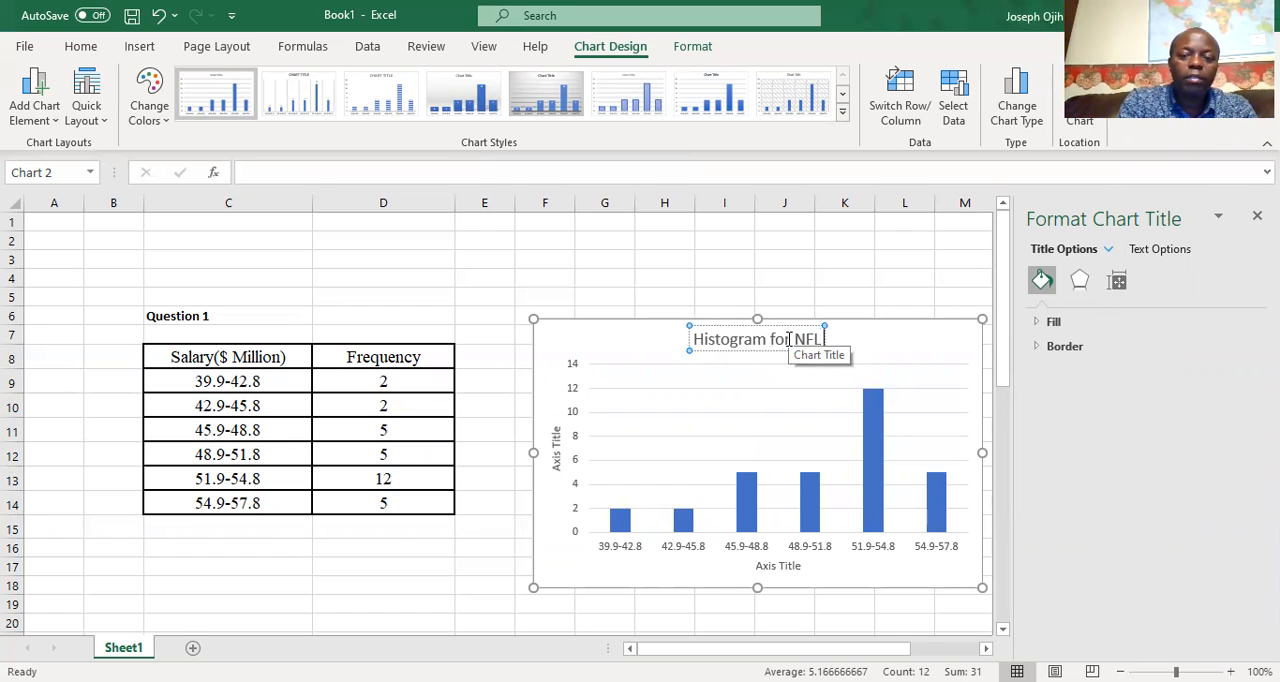
{"action": "type", "text": " Data"}
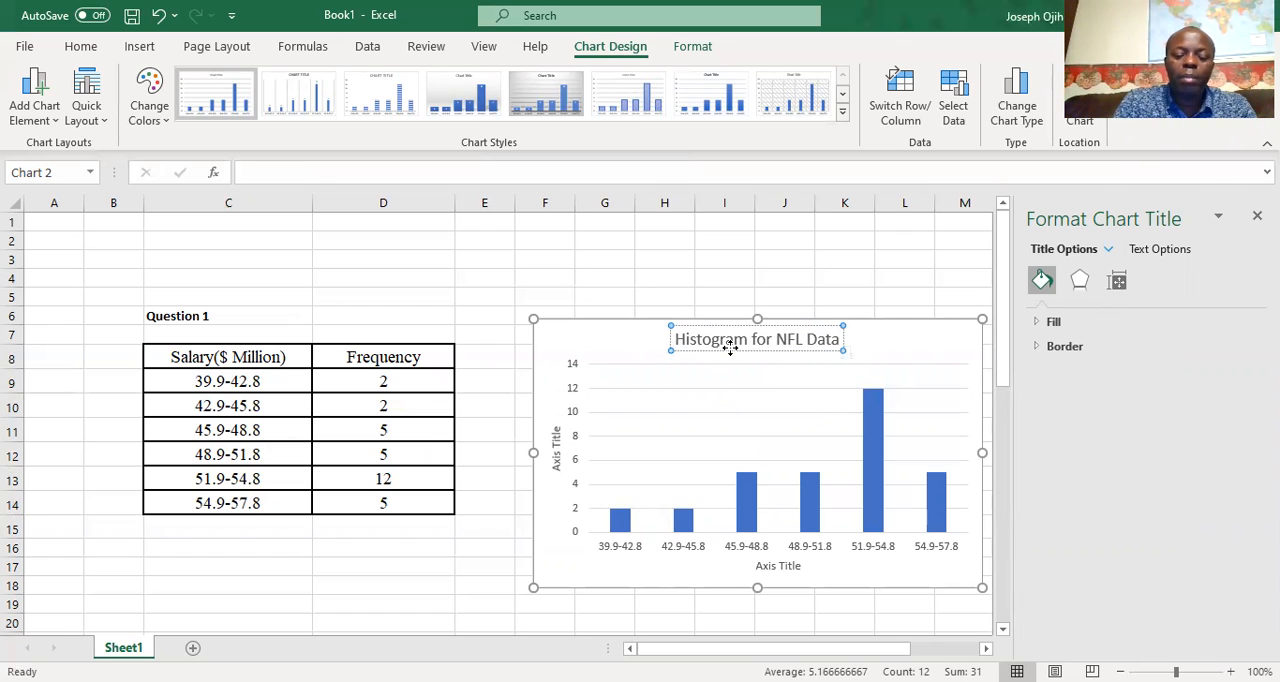
Make the entire chart title bold
{"action": "key", "text": "shift+Left"}
{"action": "key", "text": "shift+Left"}
{"action": "key", "text": "shift+Left"}
{"action": "key", "text": "shift+Left"}
{"action": "key", "text": "shift+Left"}
{"action": "key", "text": "shift+Left"}
{"action": "key", "text": "shift+Left"}
{"action": "key", "text": "shift+Left"}
{"action": "key", "text": "shift+Left"}
{"action": "key", "text": "shift+Left"}
{"action": "key", "text": "shift+Left"}
{"action": "key", "text": "shift+Left"}
{"action": "key", "text": "shift+Left"}
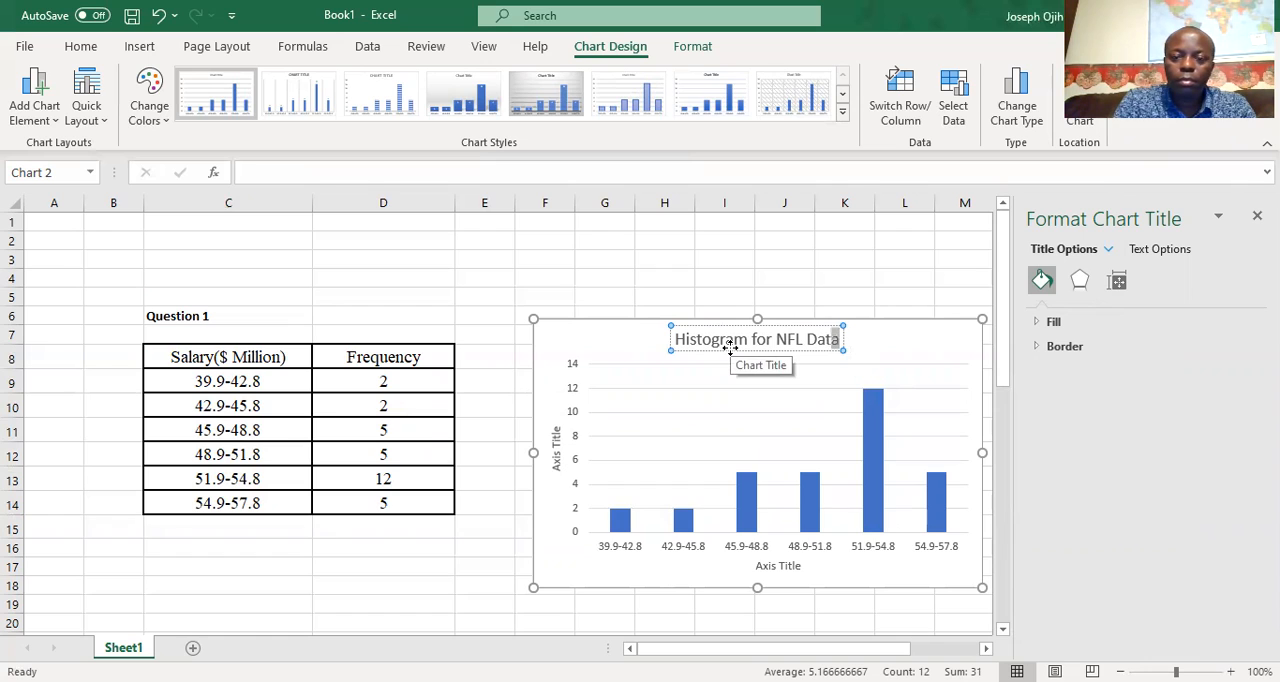
{"action": "key", "text": "shift+Left"}
{"action": "key", "text": "shift+Left"}
{"action": "key", "text": "shift+Left"}
{"action": "key", "text": "shift+Left"}
{"action": "key", "text": "shift+Left"}
{"action": "key", "text": "shift+Left"}
{"action": "key", "text": "shift+Left"}
{"action": "key", "text": "shift+Left"}
{"action": "key", "text": "shift+Left"}
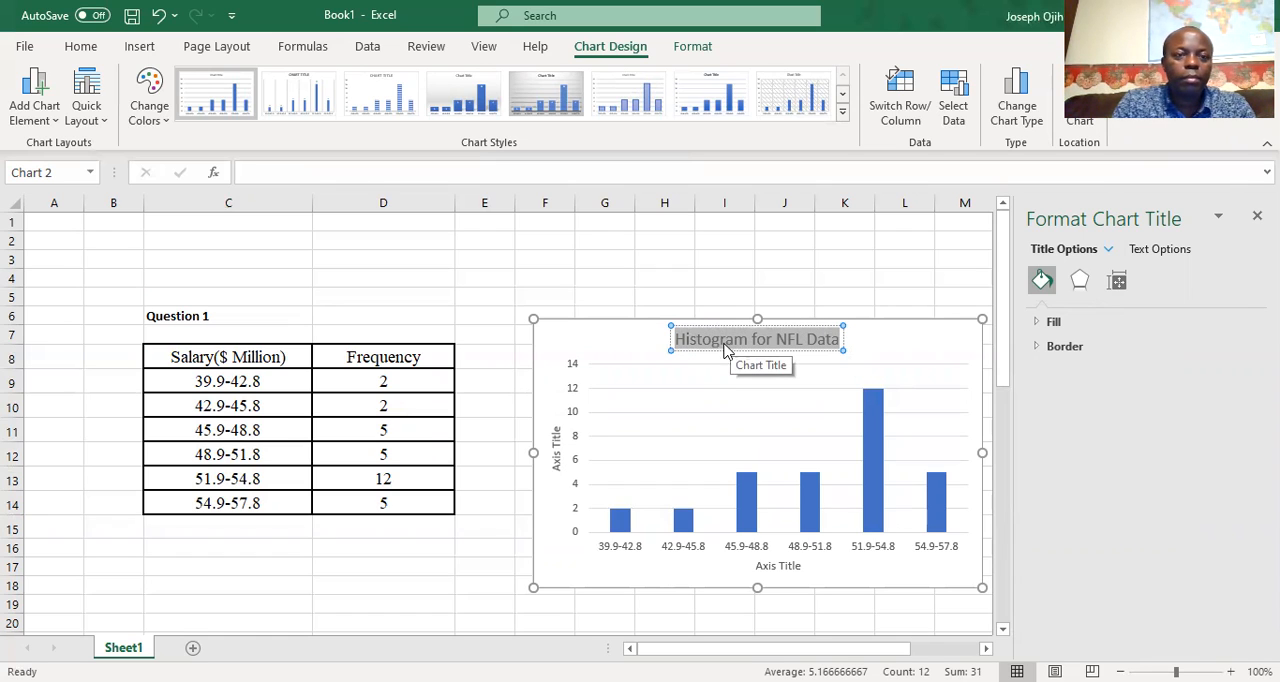
{"action": "left_click", "coordinate": [80, 46]}
{"action": "left_click", "coordinate": [110, 113]}
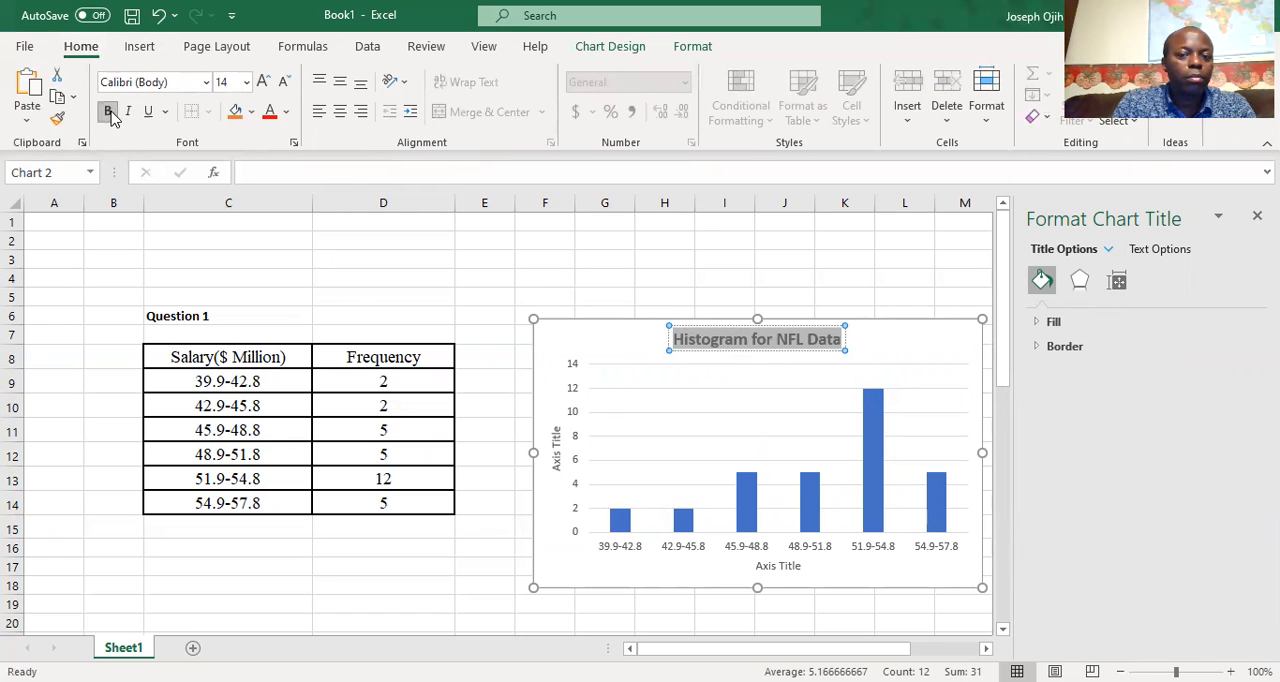
{"action": "left_click", "coordinate": [800, 567]}
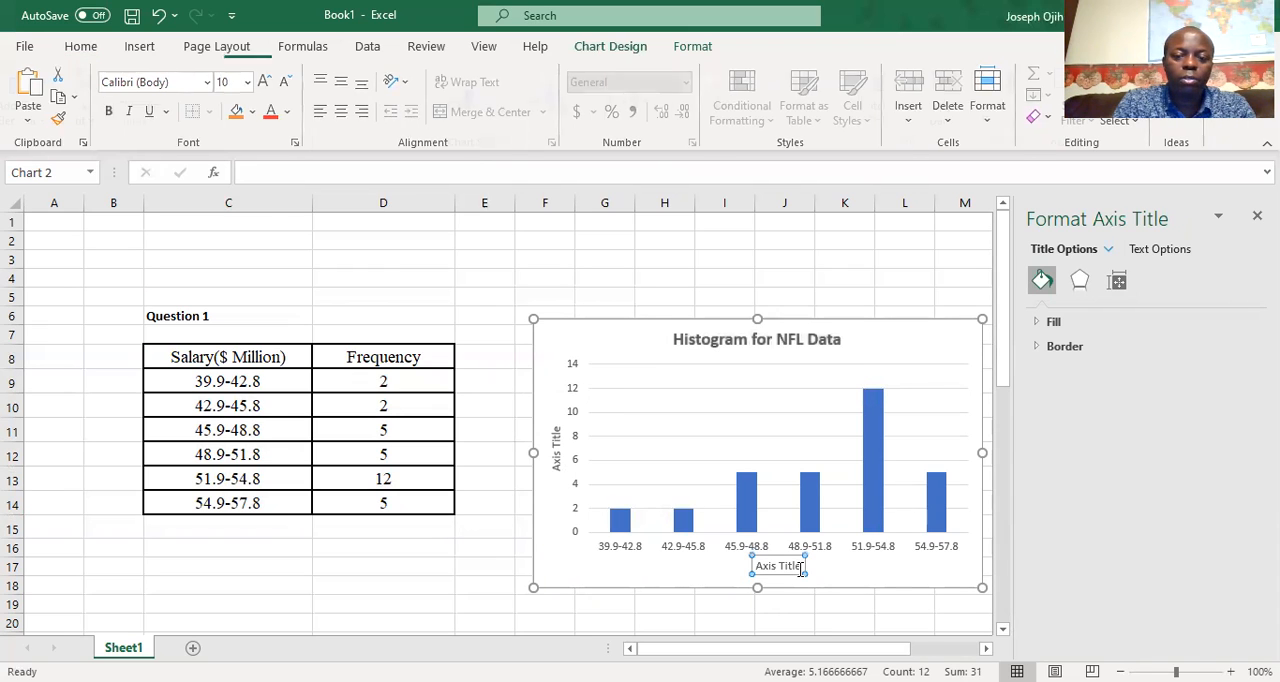
{"action": "key", "text": "Delete"}
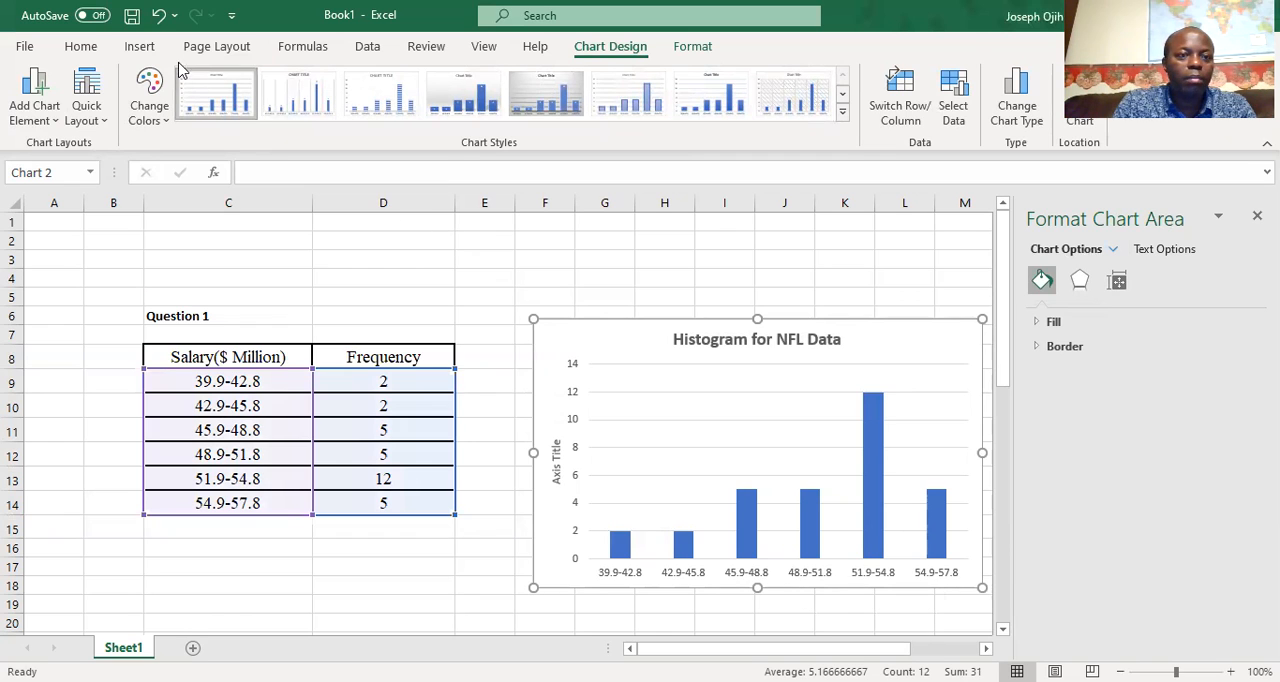
{"action": "left_click", "coordinate": [152, 18]}
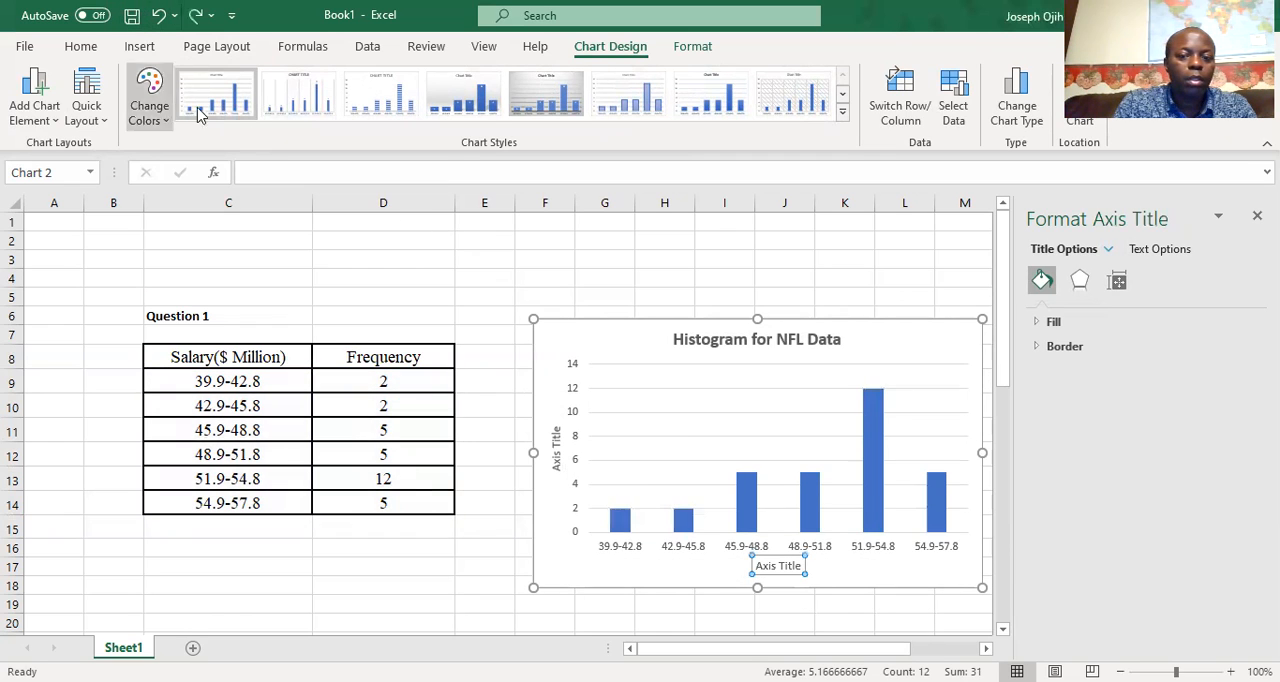
Replace the horizontal axis title's placeholder text with "Salary ($ Million)"
{"action": "double_click", "coordinate": [793, 567]}
{"action": "key", "text": "BackSpace"}
{"action": "key", "text": "BackSpace"}
{"action": "key", "text": "BackSpace"}
{"action": "key", "text": "BackSpace"}
{"action": "key", "text": "BackSpace"}
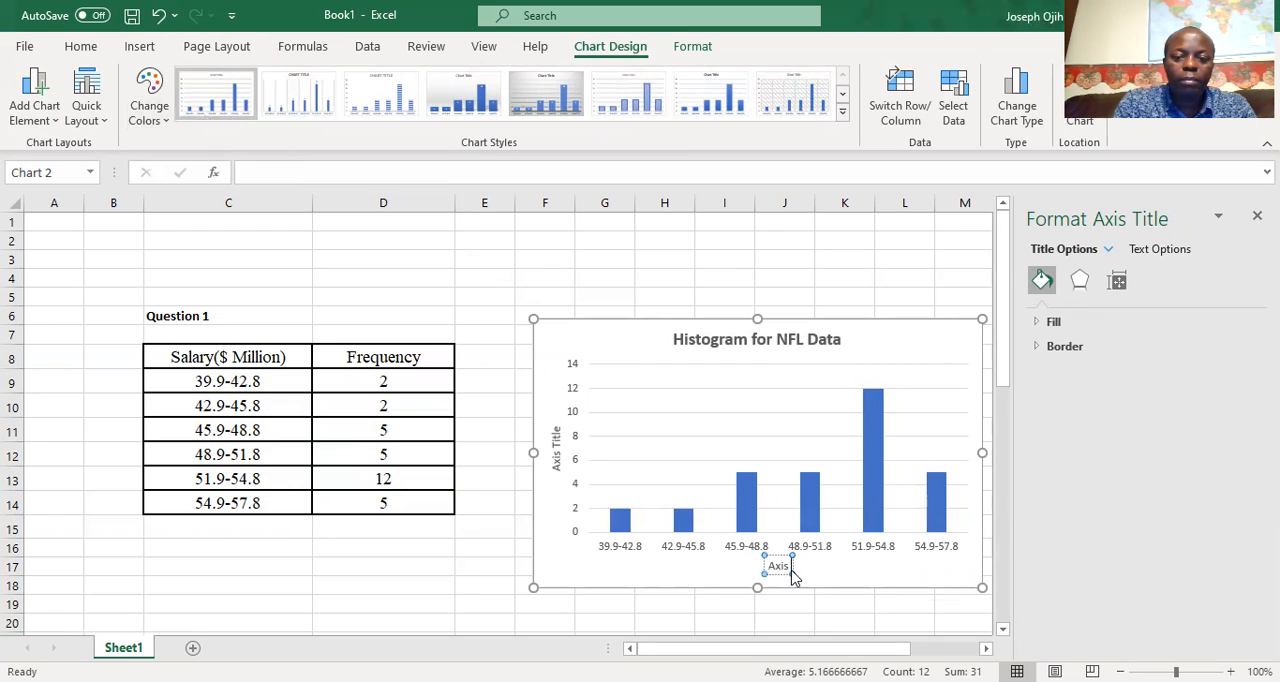
{"action": "key", "text": "BackSpace"}
{"action": "type", "text": "Sala"}
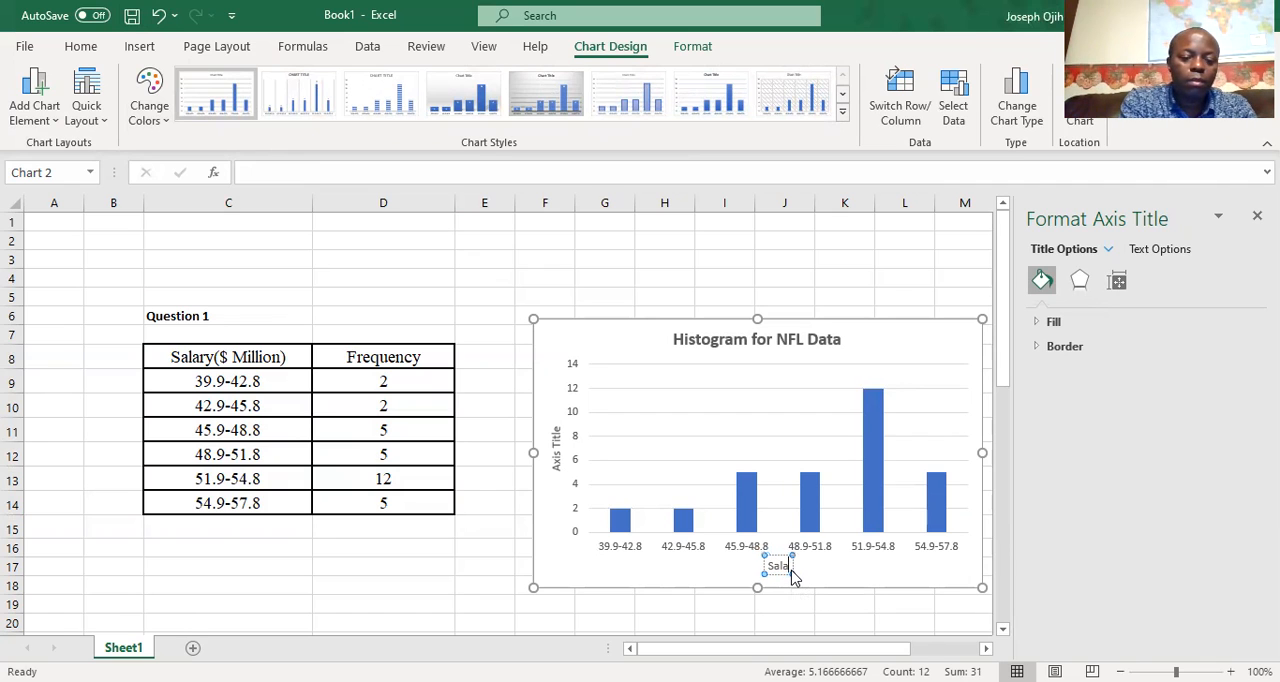
{"action": "type", "text": "ry"}
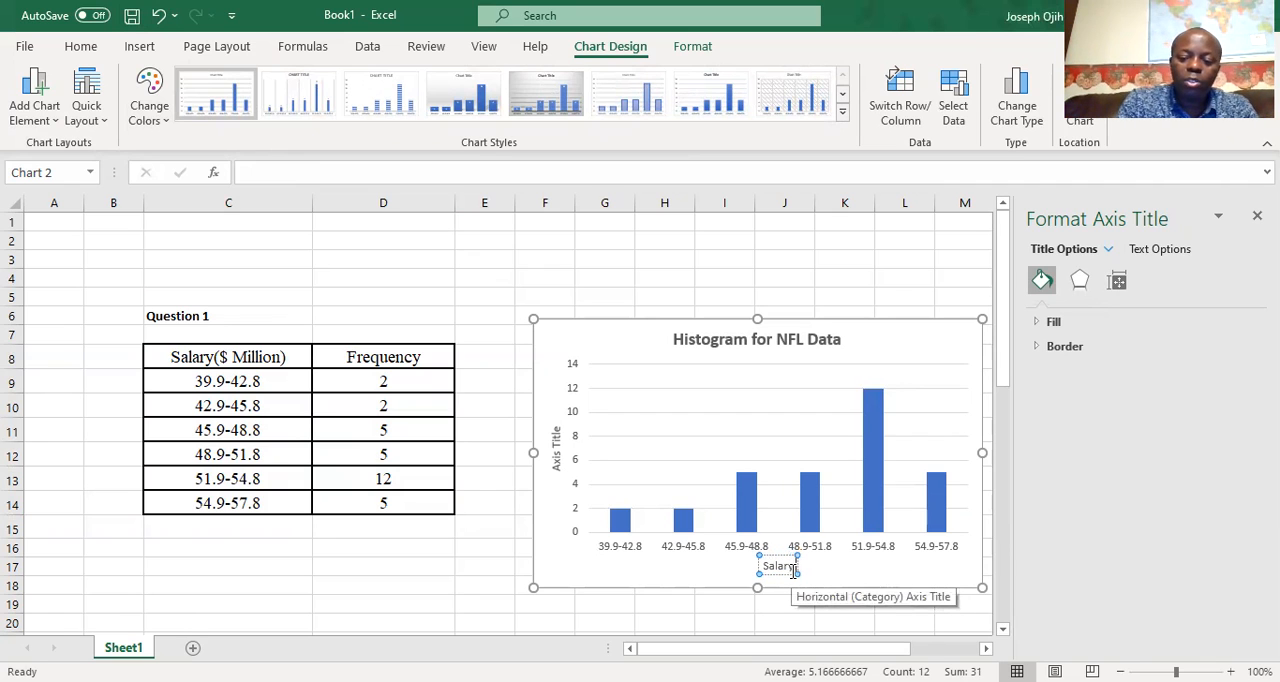
{"action": "type", "text": " ($ "}
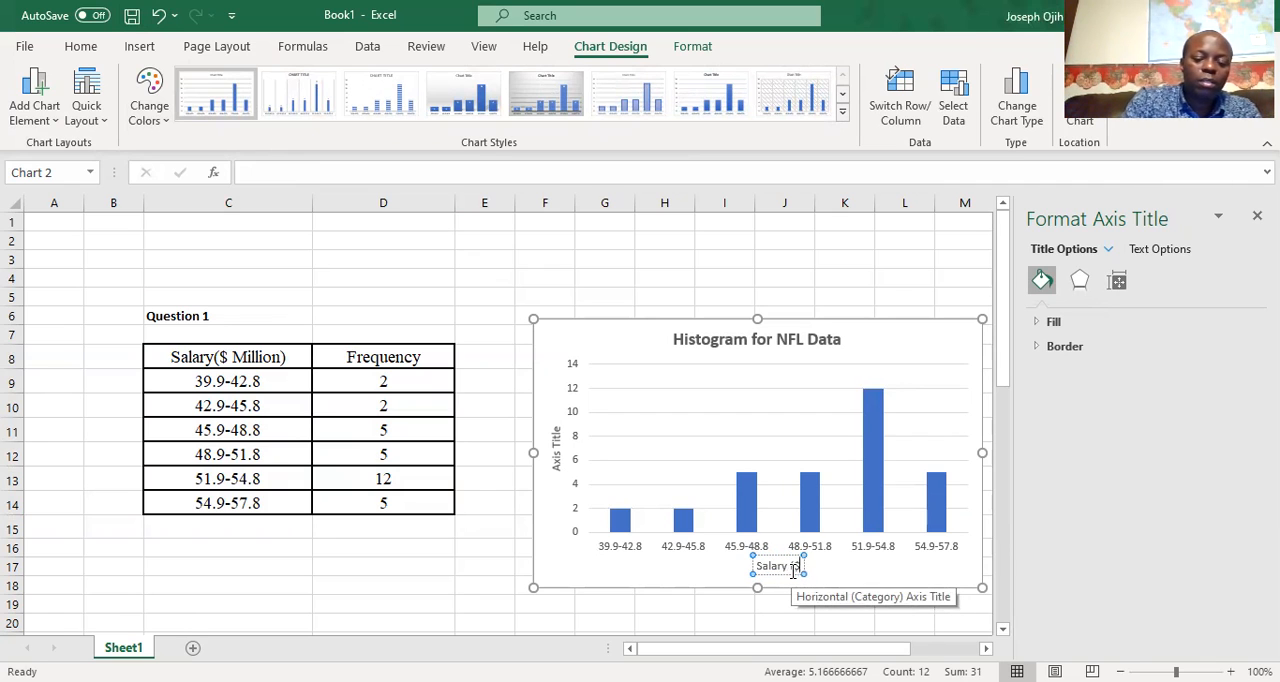
{"action": "type", "text": "Milli"}
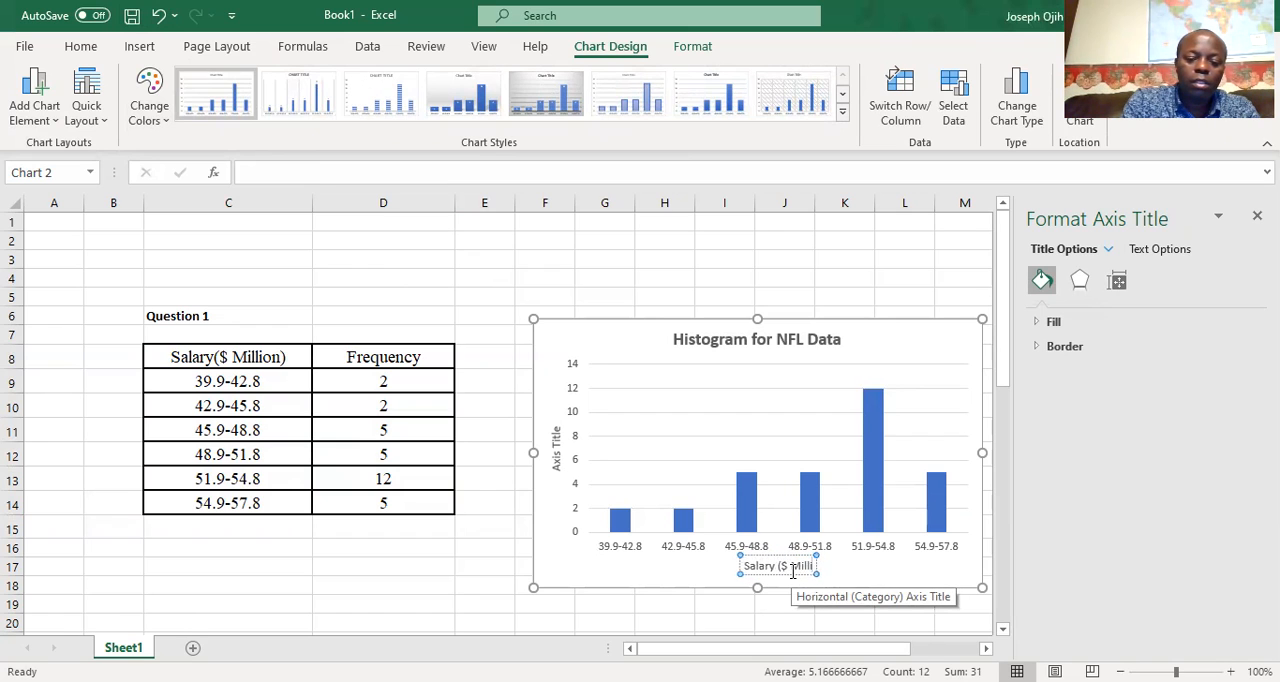
{"action": "type", "text": "on)"}
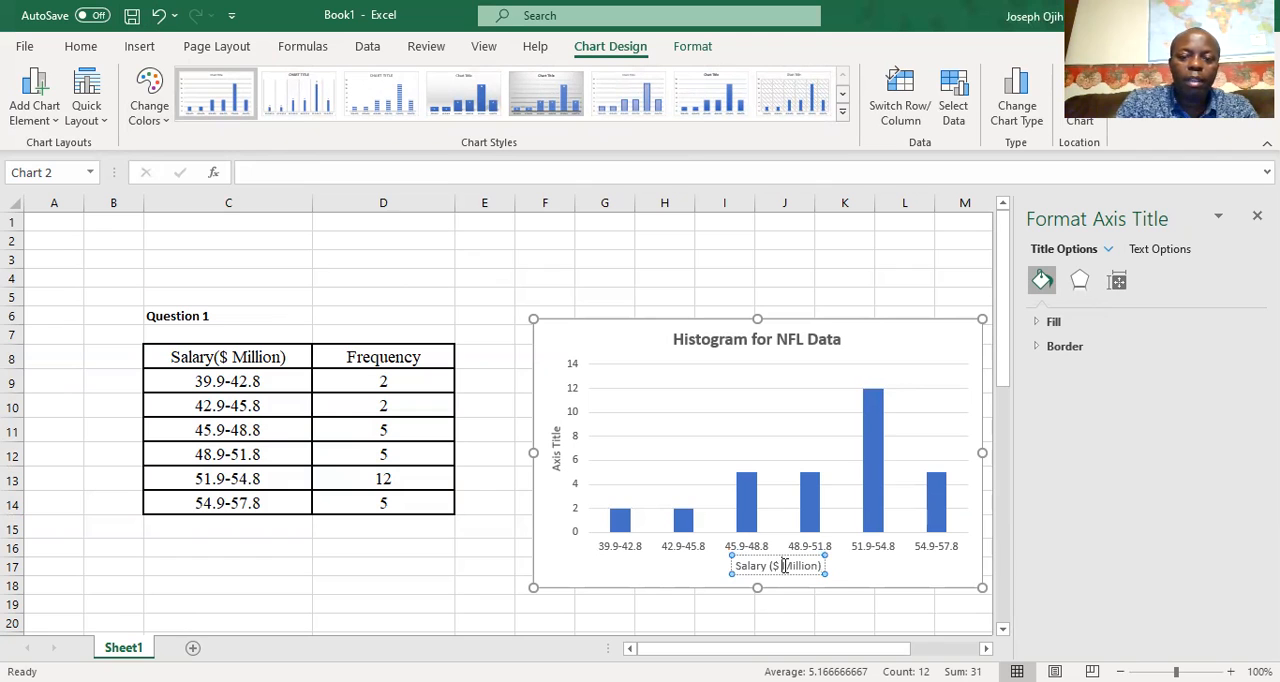
Set the horizontal axis title to font size 12 and make it bold
{"action": "triple_click", "coordinate": [784, 566]}
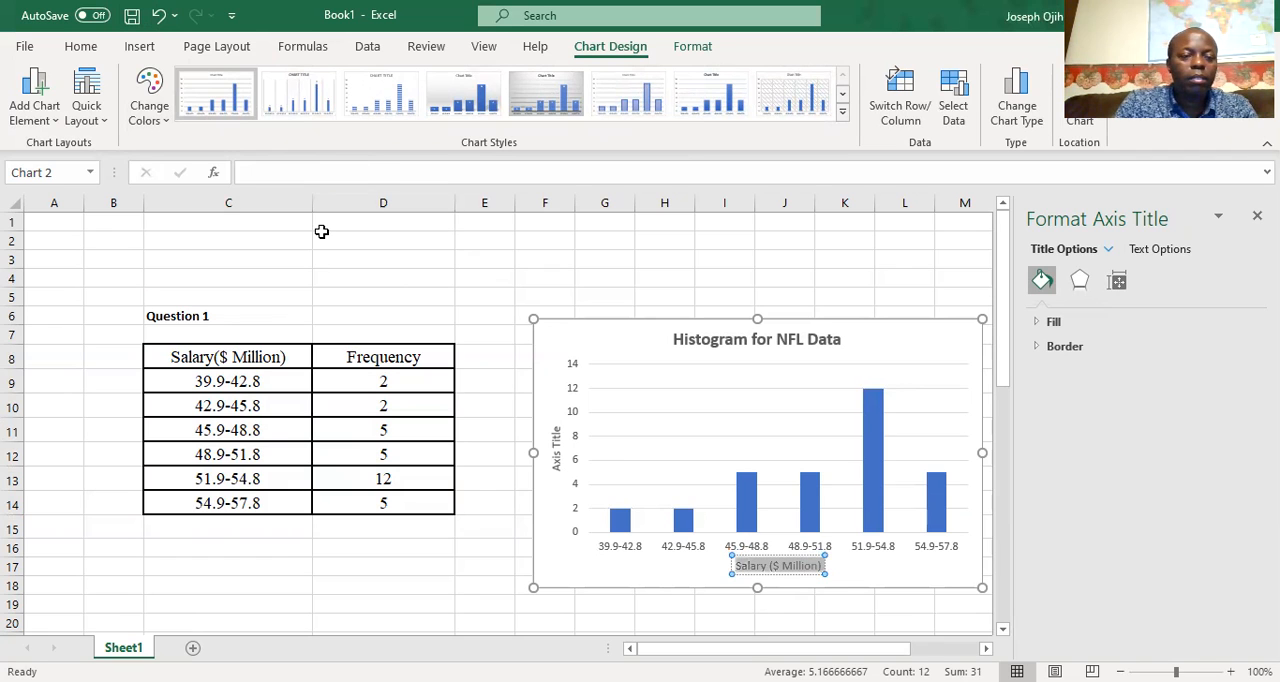
{"action": "left_click", "coordinate": [95, 50]}
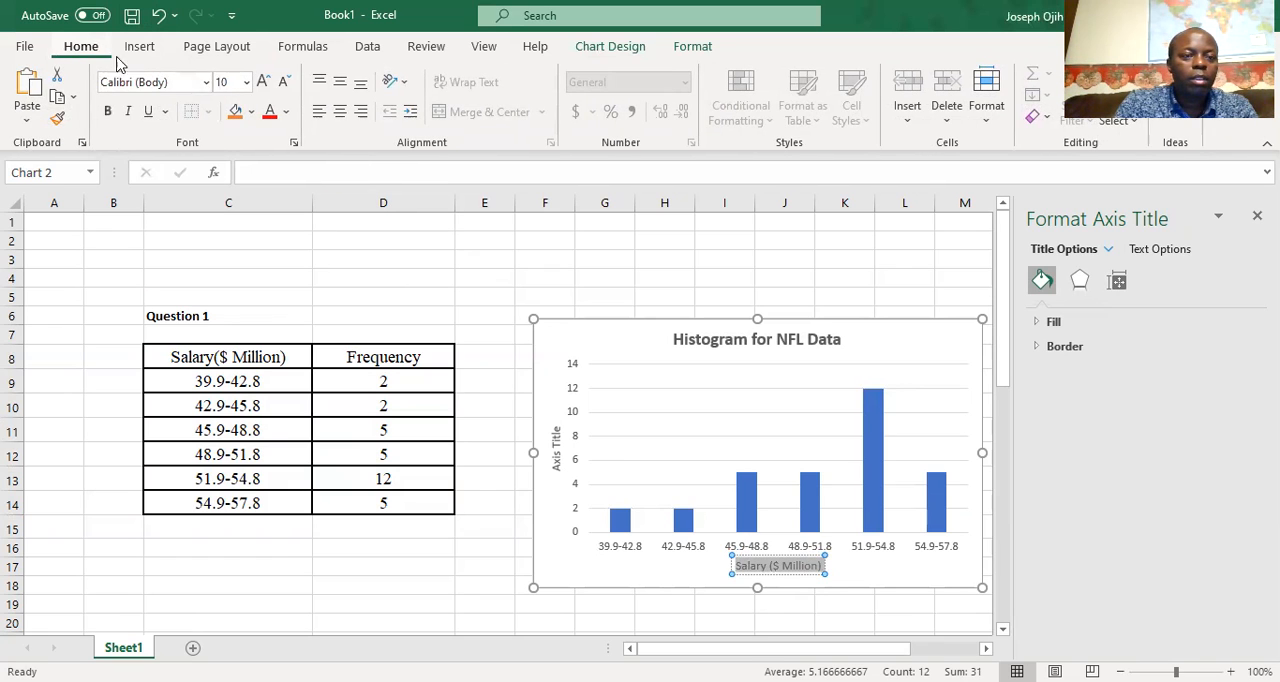
{"action": "left_click", "coordinate": [245, 82]}
{"action": "left_click", "coordinate": [243, 212]}
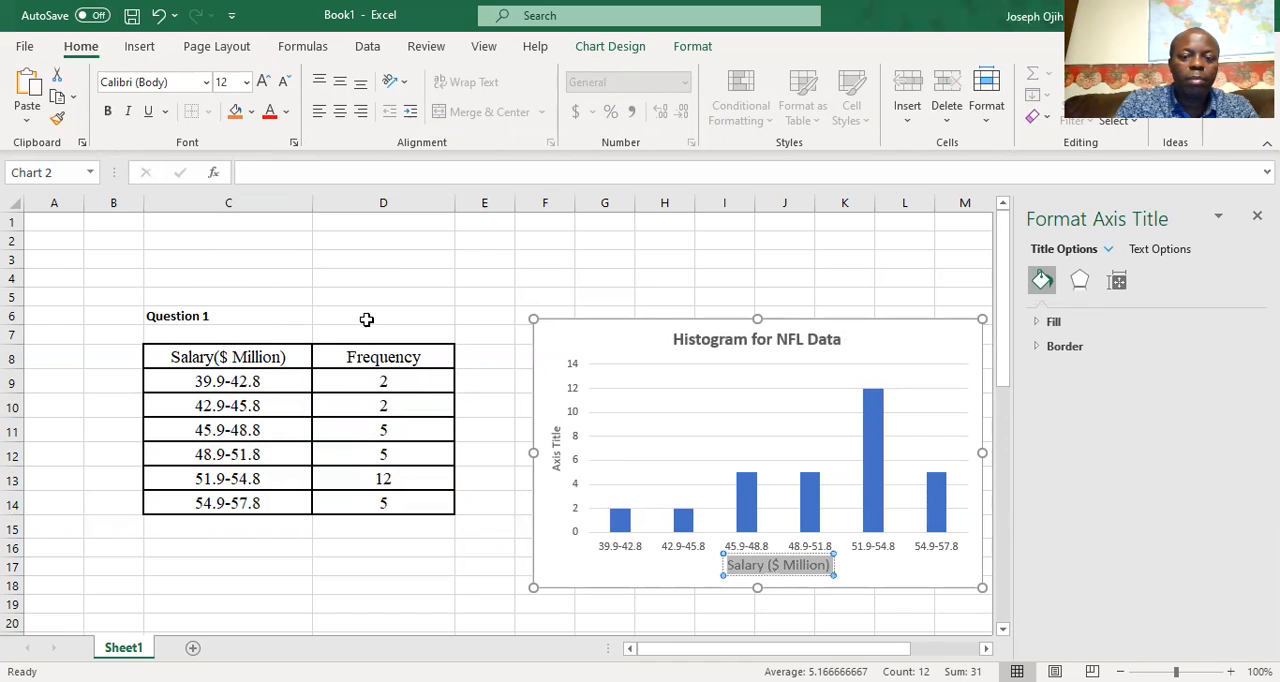
{"action": "left_click", "coordinate": [107, 111]}
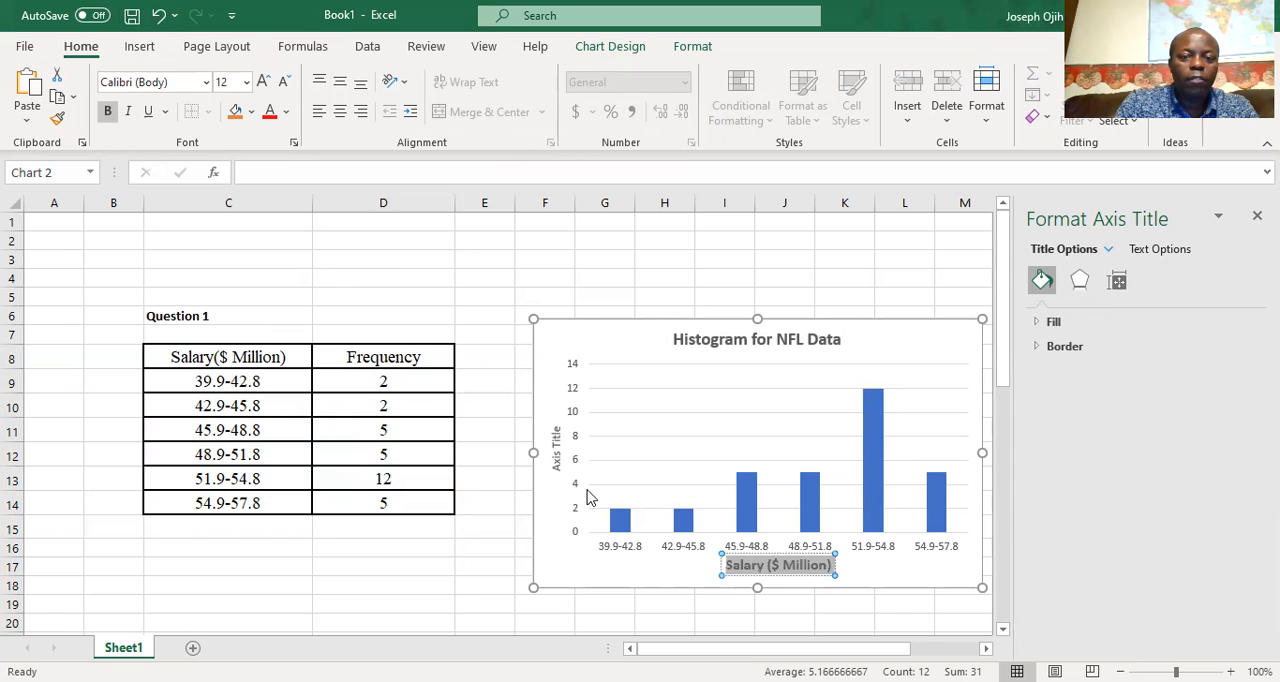
Replace the vertical axis title's placeholder text with "Frequency"
{"action": "left_click", "coordinate": [556, 458]}
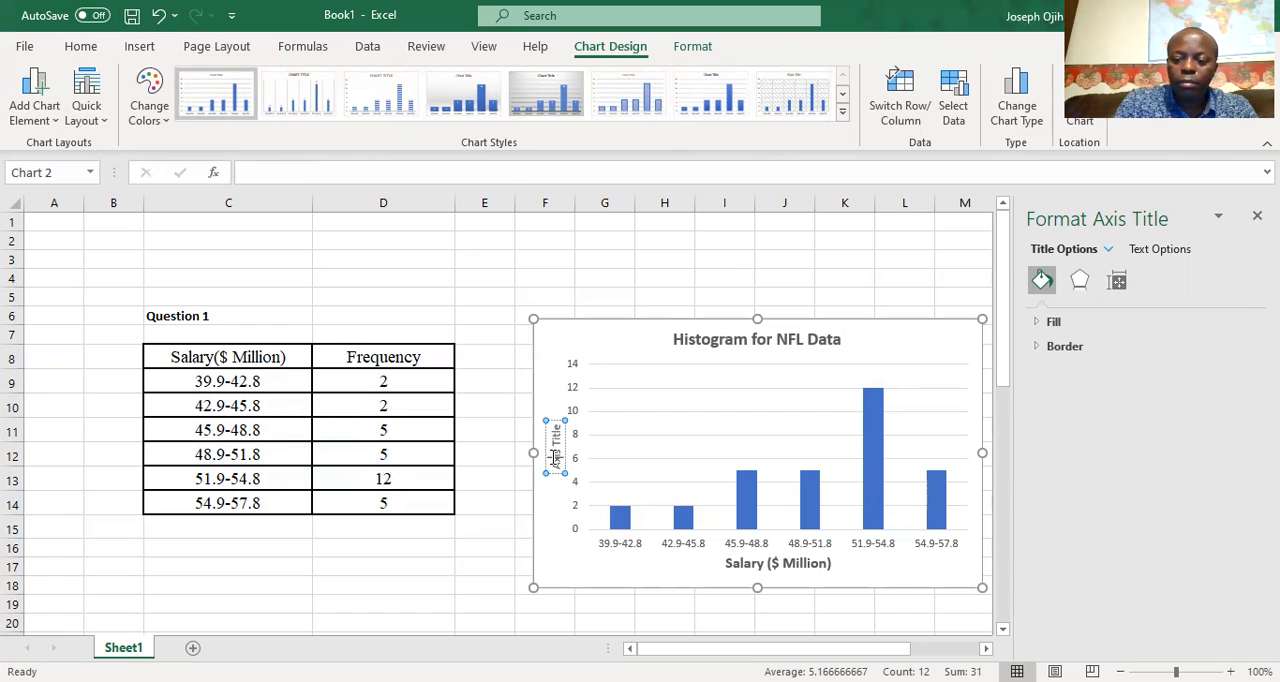
{"action": "key", "text": "BackSpace"}
{"action": "key", "text": "BackSpace"}
{"action": "key", "text": "BackSpace"}
{"action": "key", "text": "BackSpace"}
{"action": "key", "text": "BackSpace"}
{"action": "key", "text": "BackSpace"}
{"action": "key", "text": "BackSpace"}
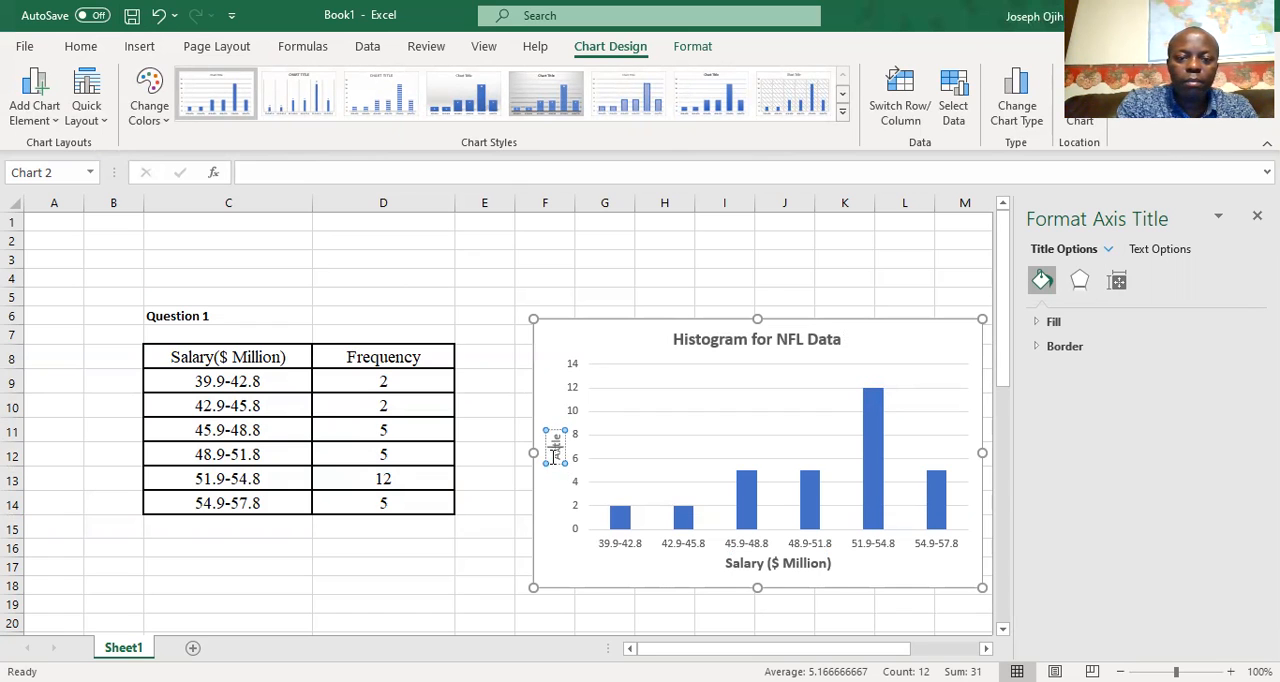
{"action": "key", "text": "BackSpace"}
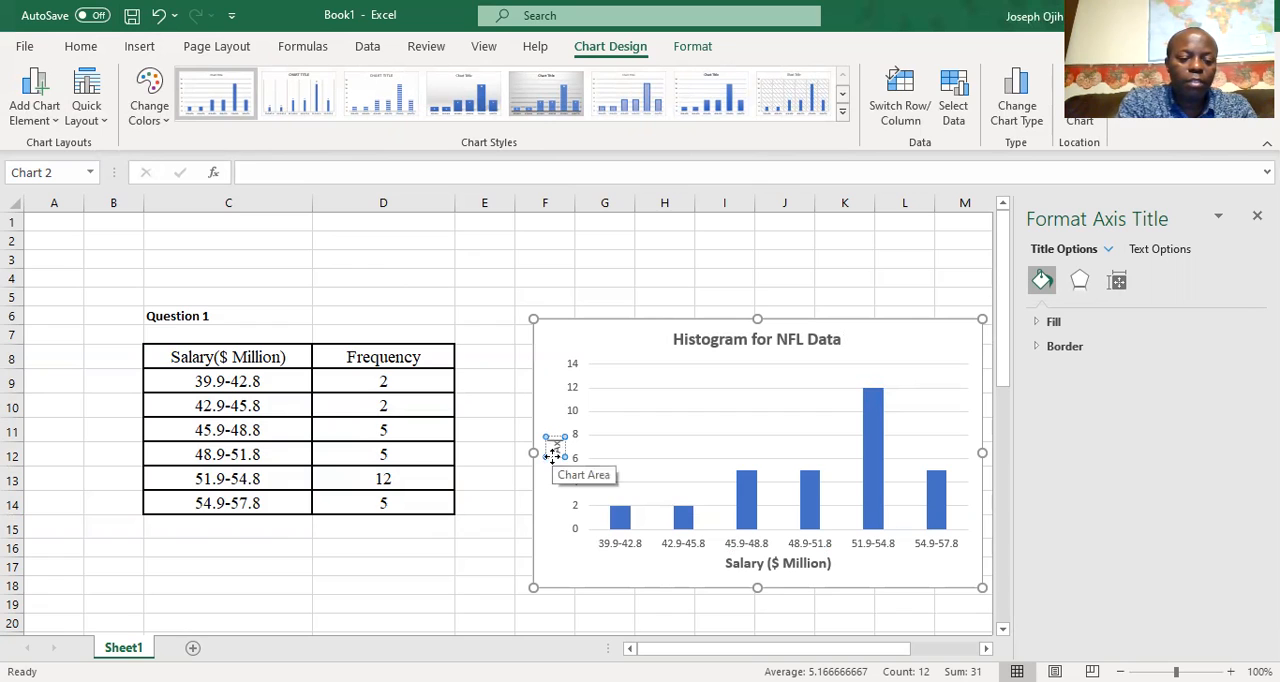
{"action": "type", "text": "Freq"}
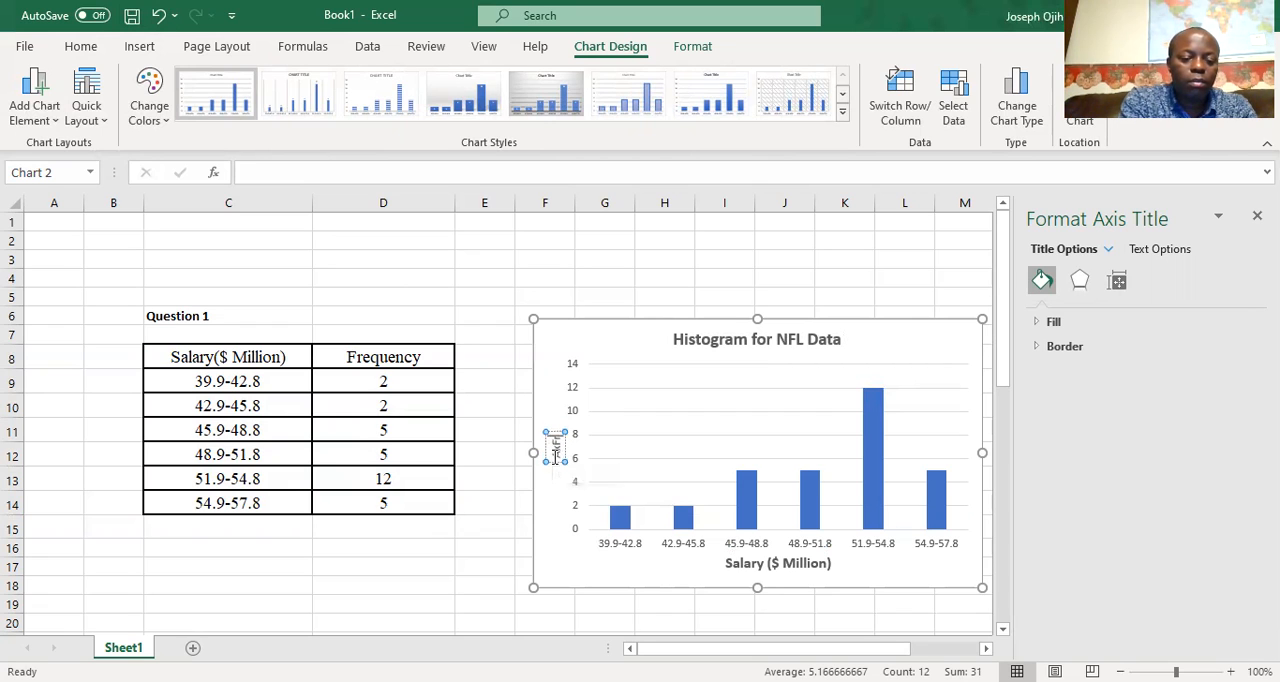
{"action": "type", "text": "uency"}
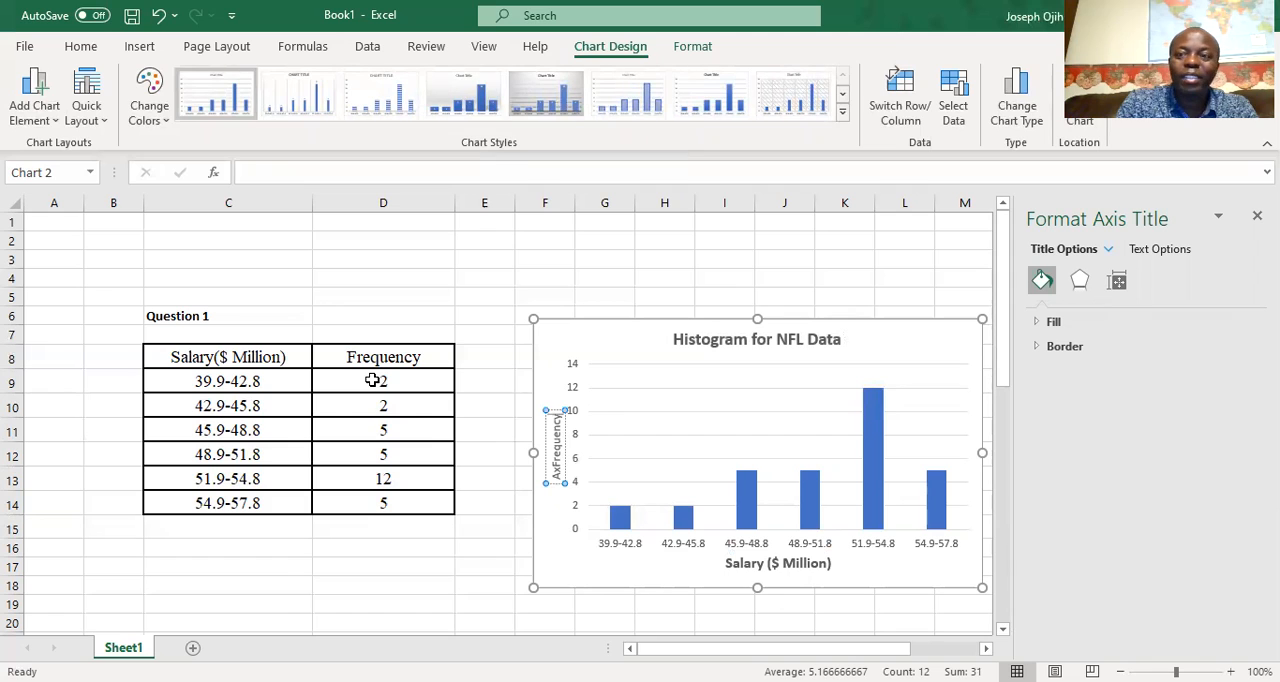
{"action": "triple_click", "coordinate": [557, 472]}
{"action": "left_click", "coordinate": [557, 472]}
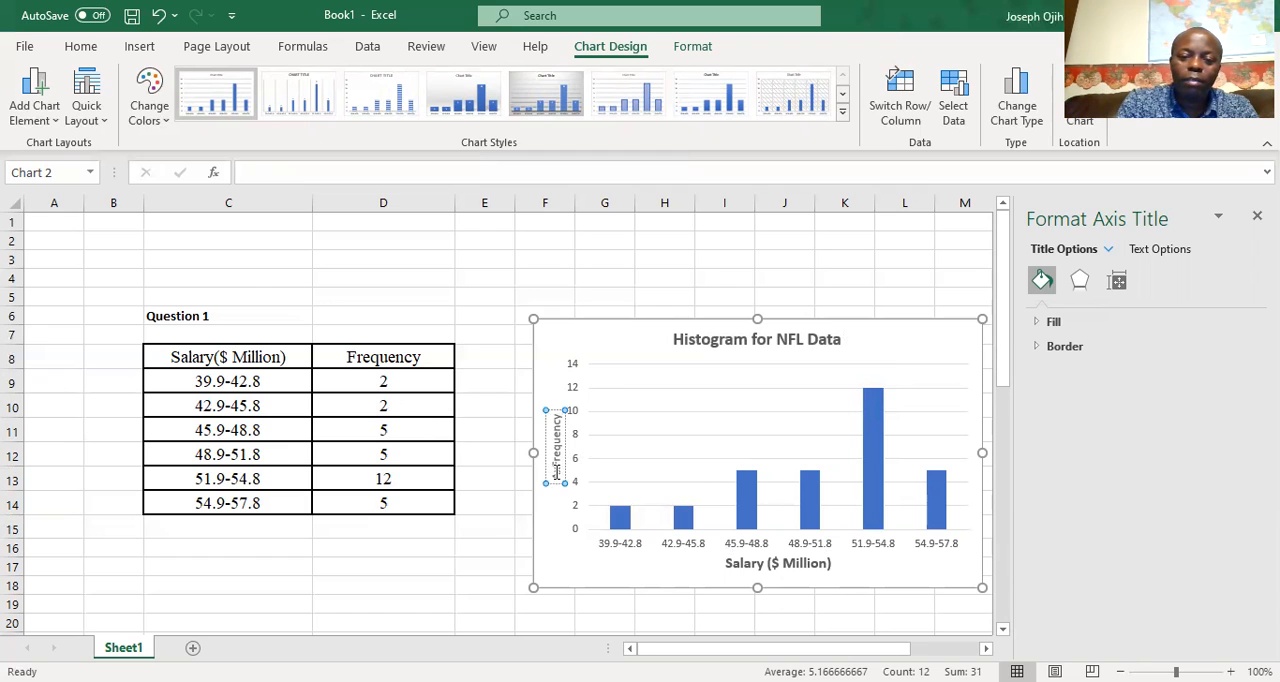
{"action": "key", "text": "BackSpace"}
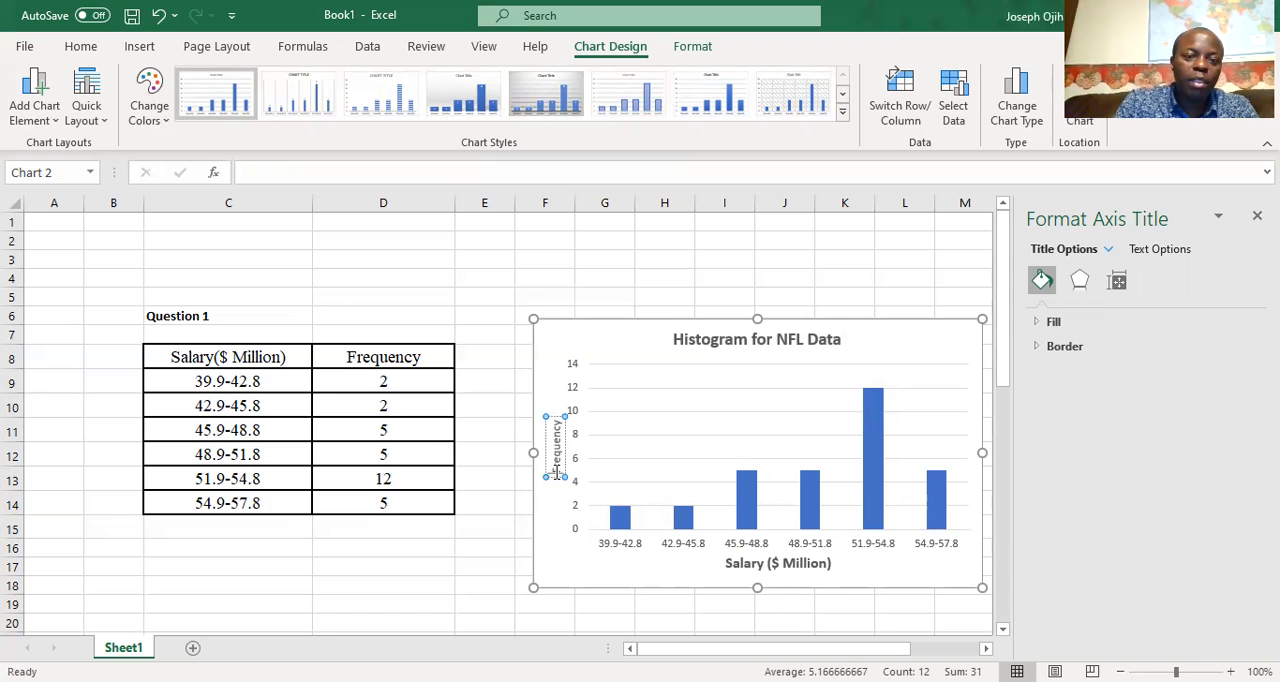
Set the vertical axis title to font size 12 and make it bold
{"action": "key", "text": "ctrl+z"}
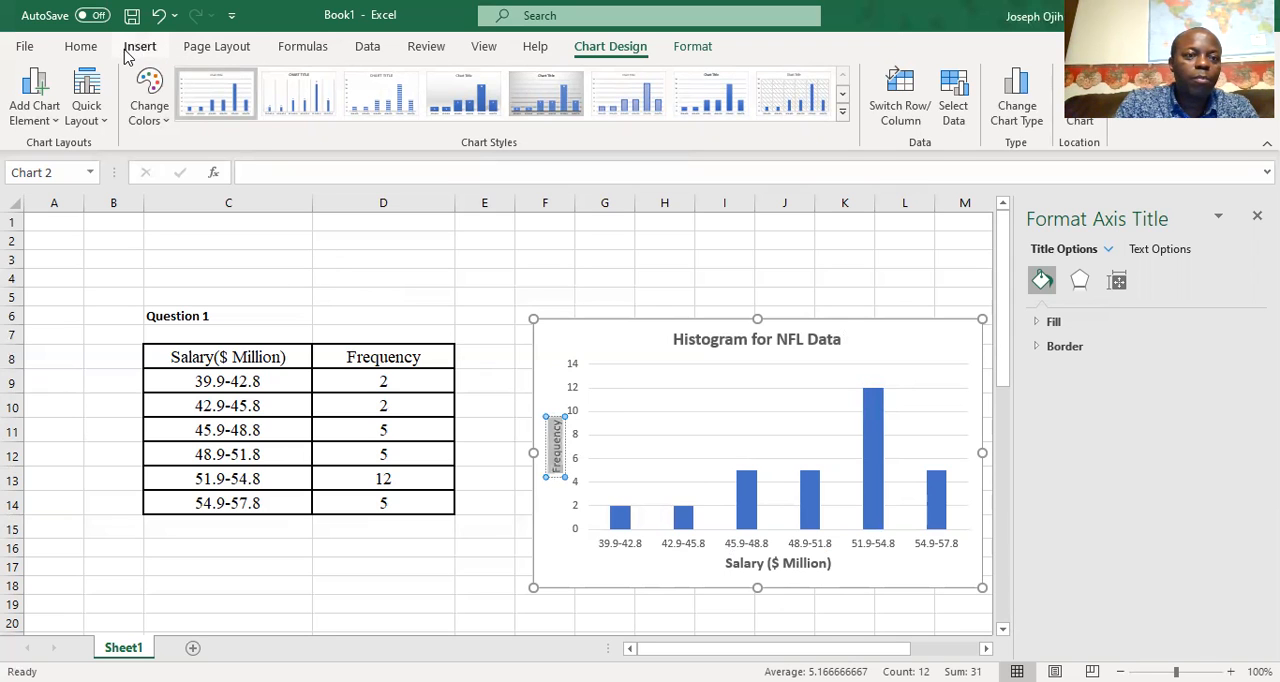
{"action": "left_click", "coordinate": [80, 48]}
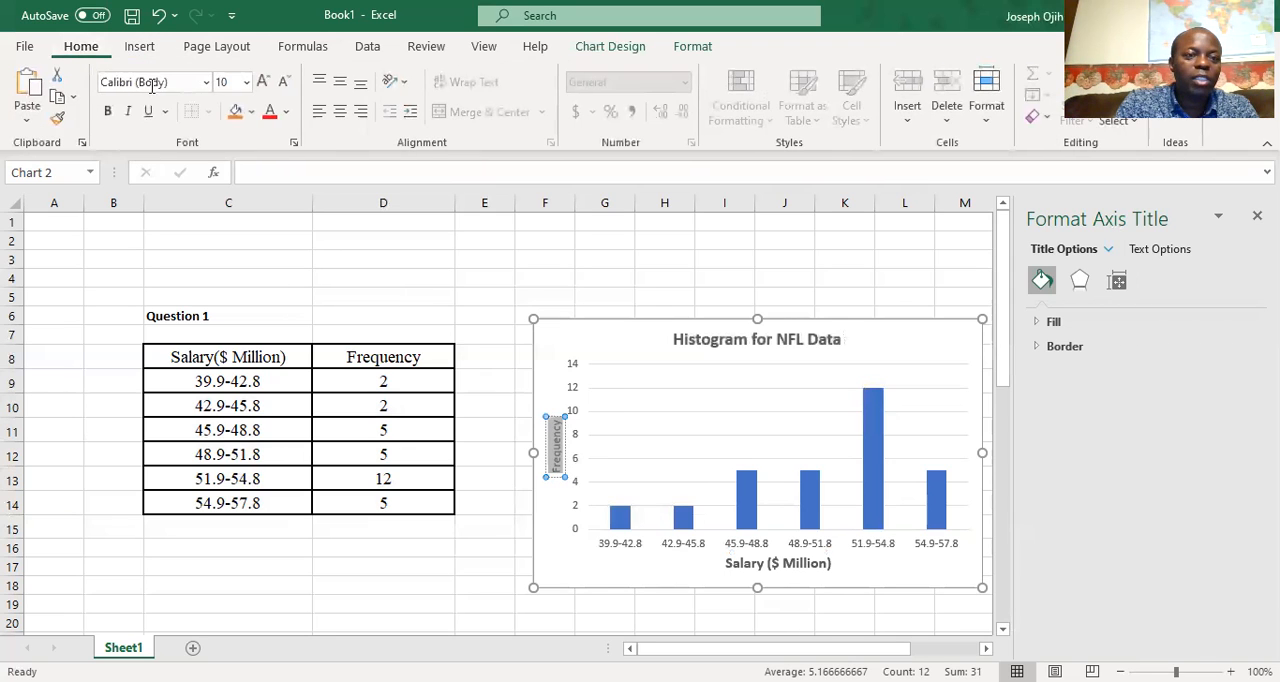
{"action": "left_click", "coordinate": [245, 86]}
{"action": "left_click", "coordinate": [232, 212]}
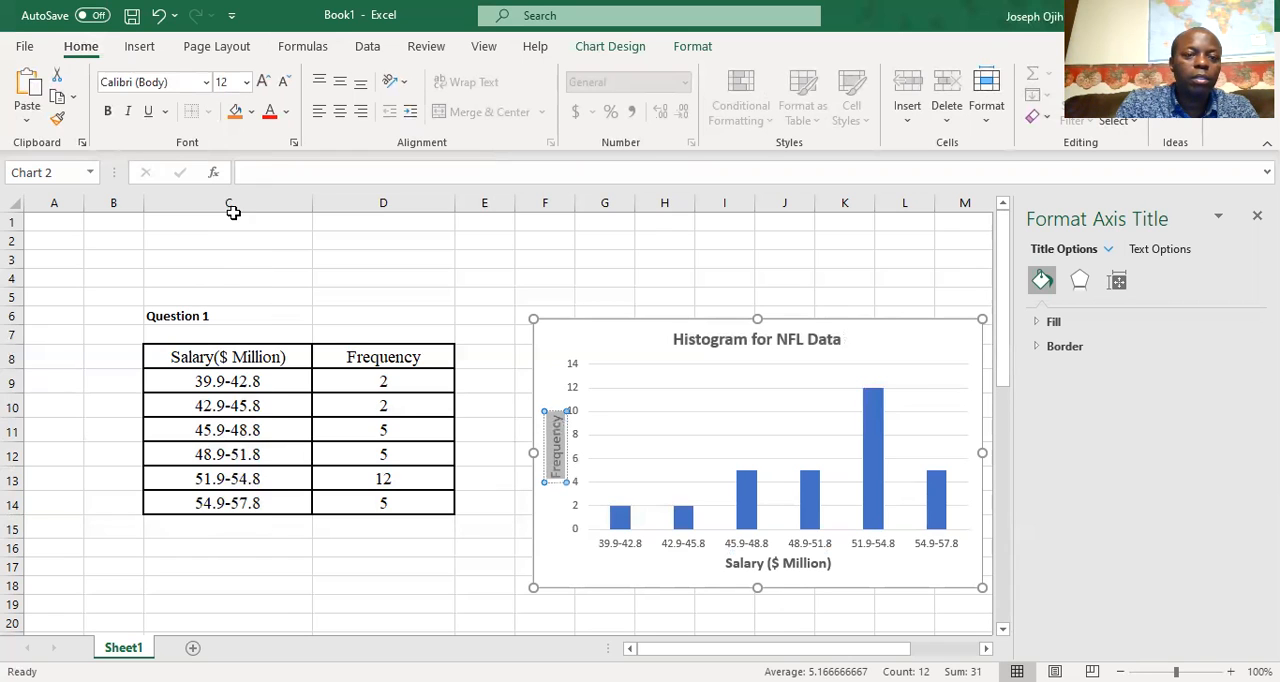
{"action": "left_click", "coordinate": [107, 111]}
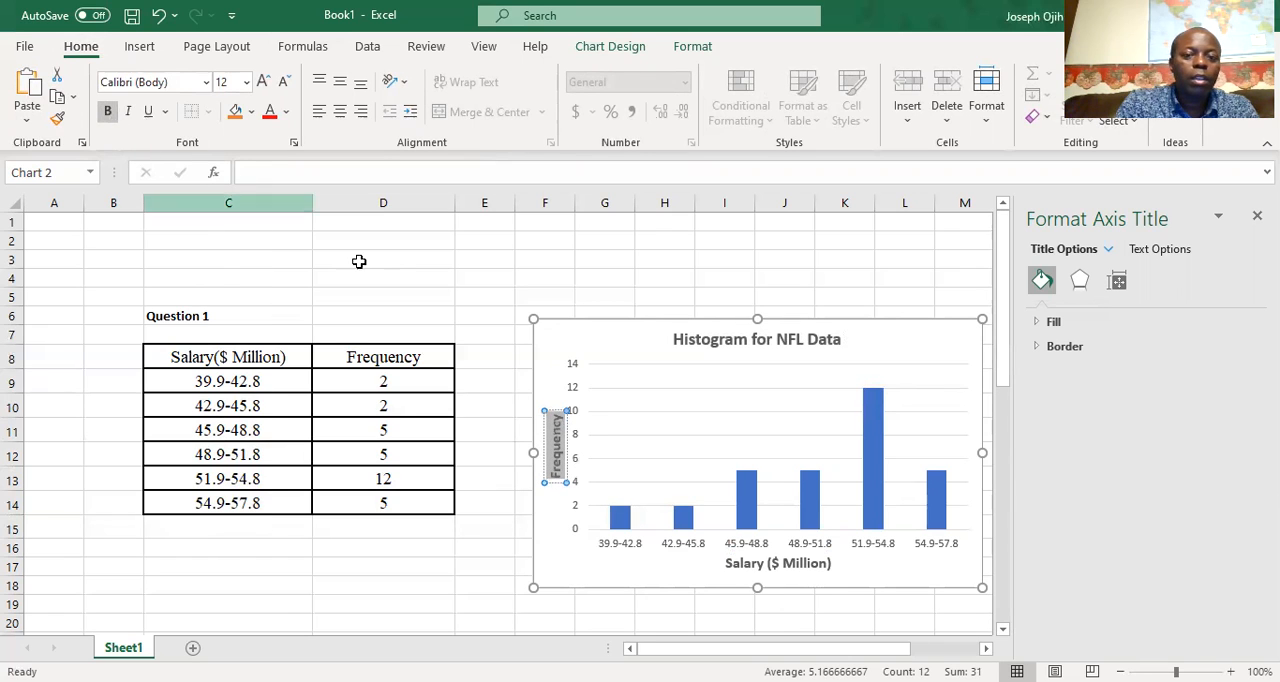
{"action": "left_click", "coordinate": [587, 411]}
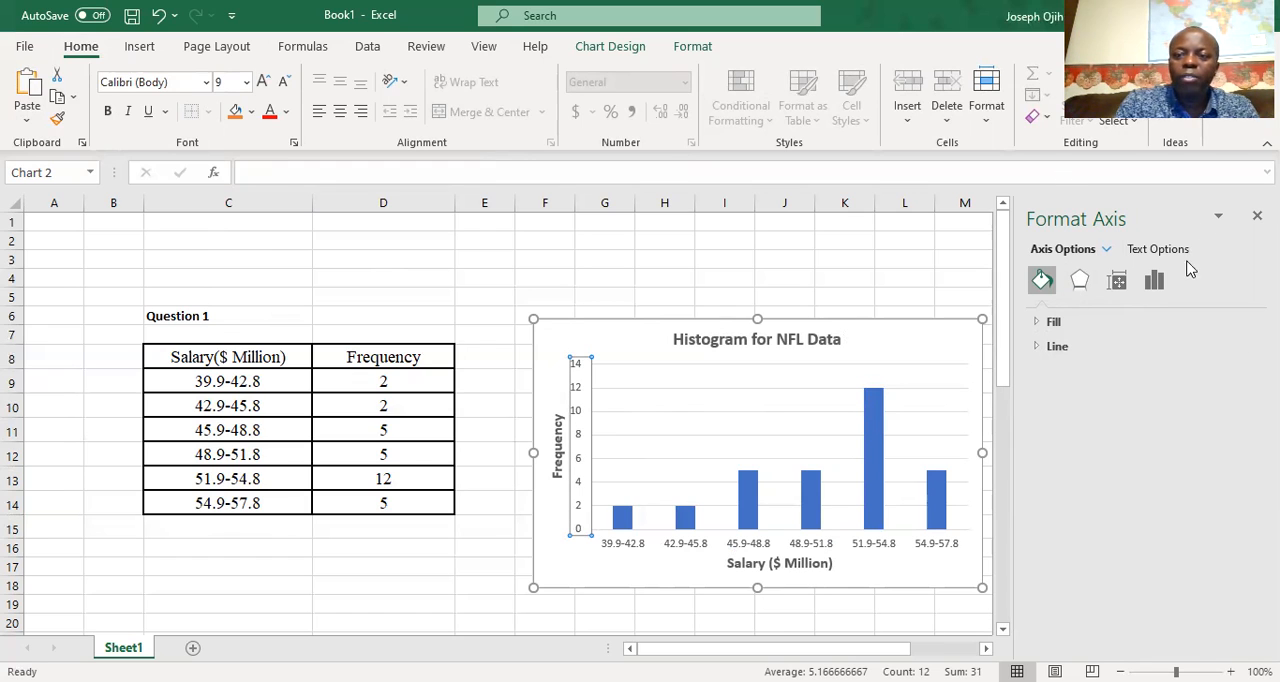
{"action": "left_click", "coordinate": [1257, 215]}
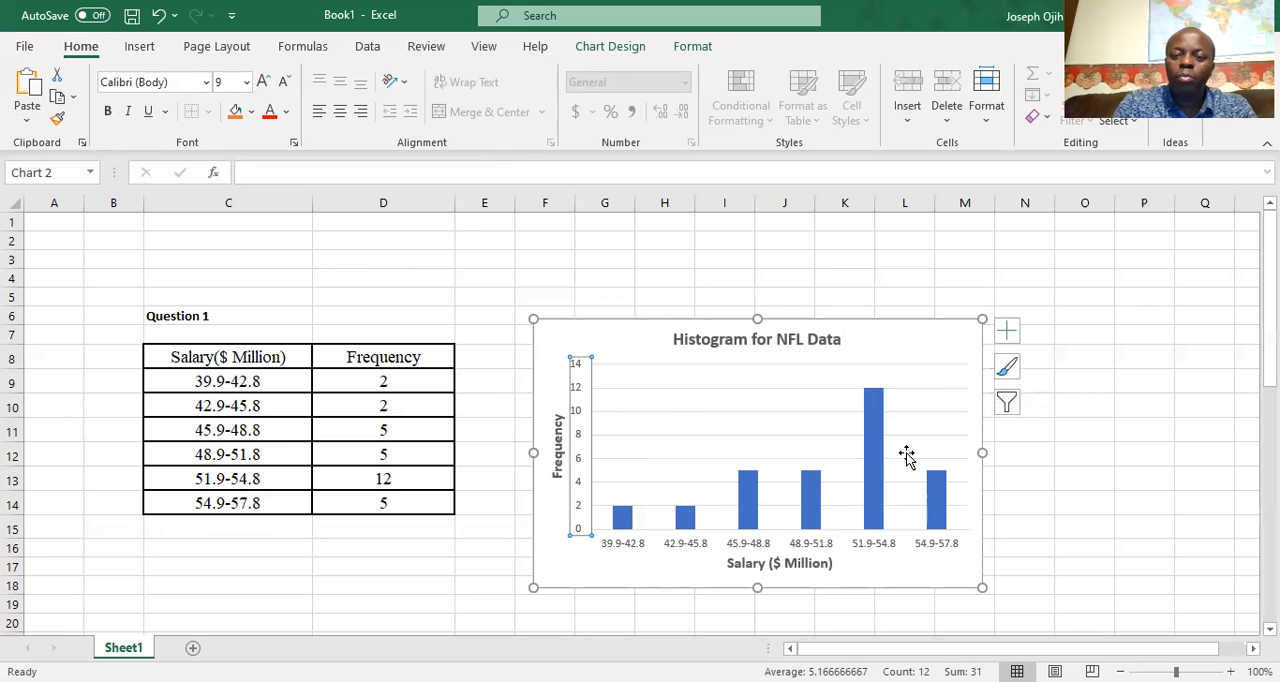
Reduce the gap width of the histogram's data series until adjacent bars touch
{"action": "mouse_move", "coordinate": [875, 468]}
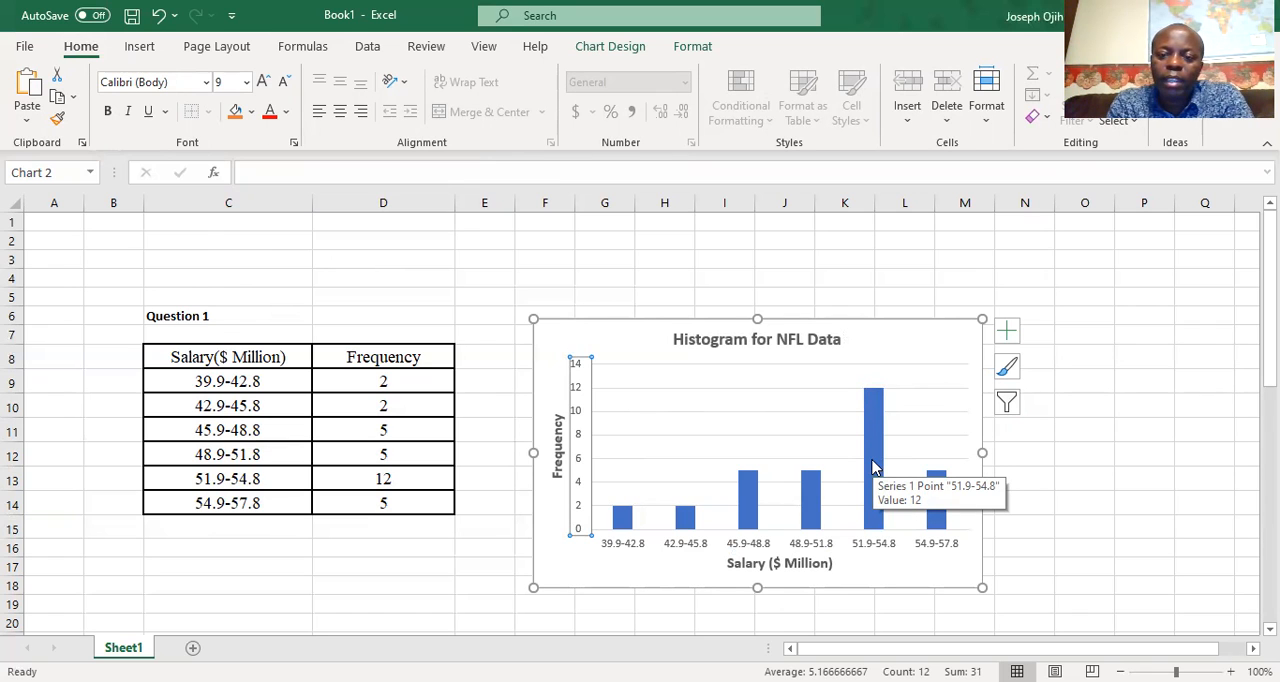
{"action": "left_click", "coordinate": [875, 468]}
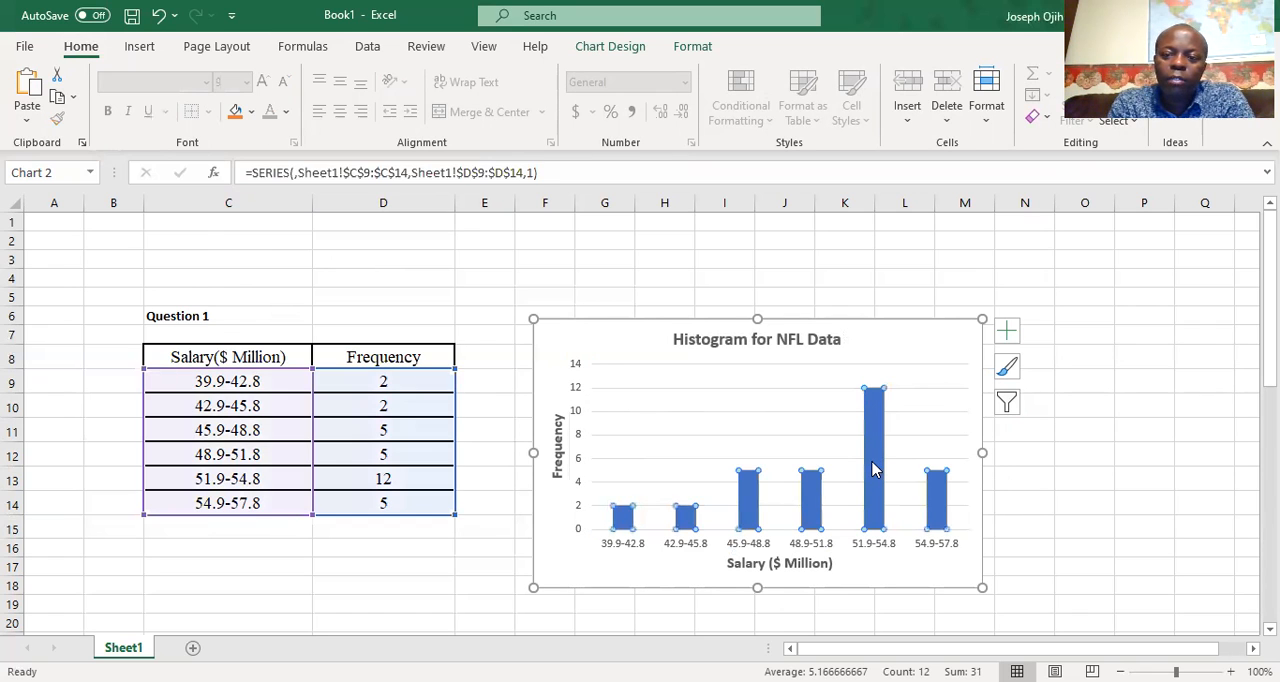
{"action": "right_click", "coordinate": [873, 469]}
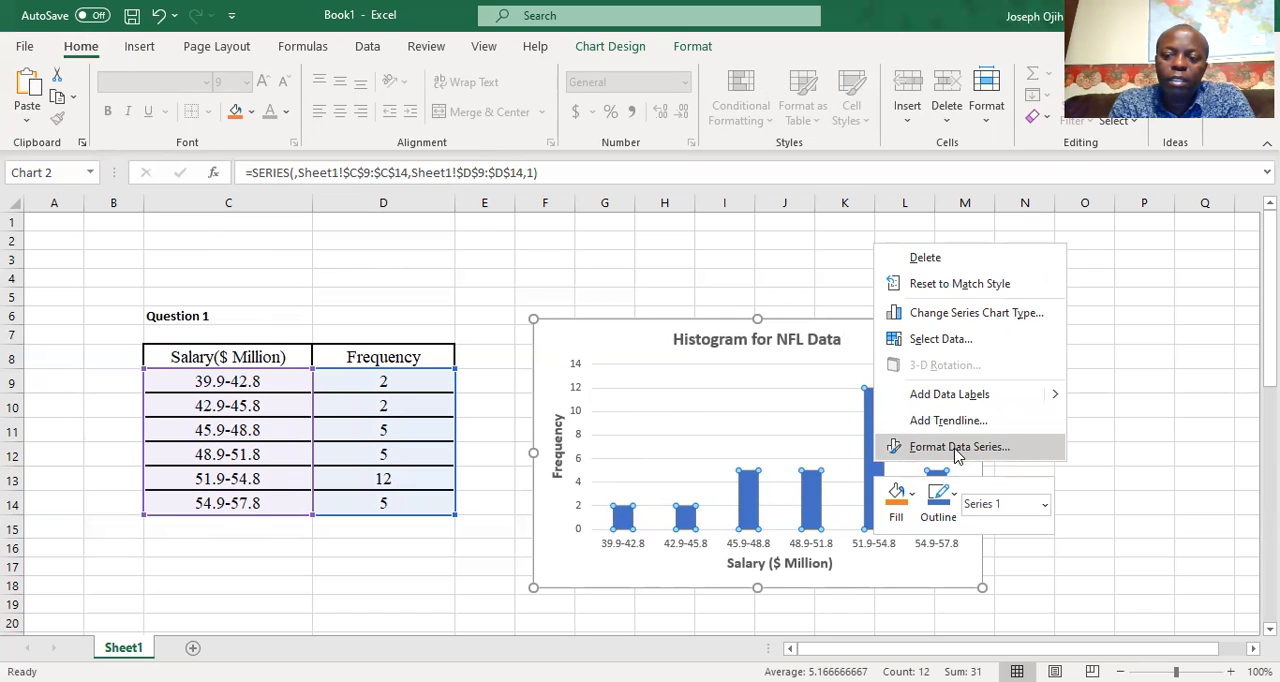
{"action": "left_click", "coordinate": [957, 450]}
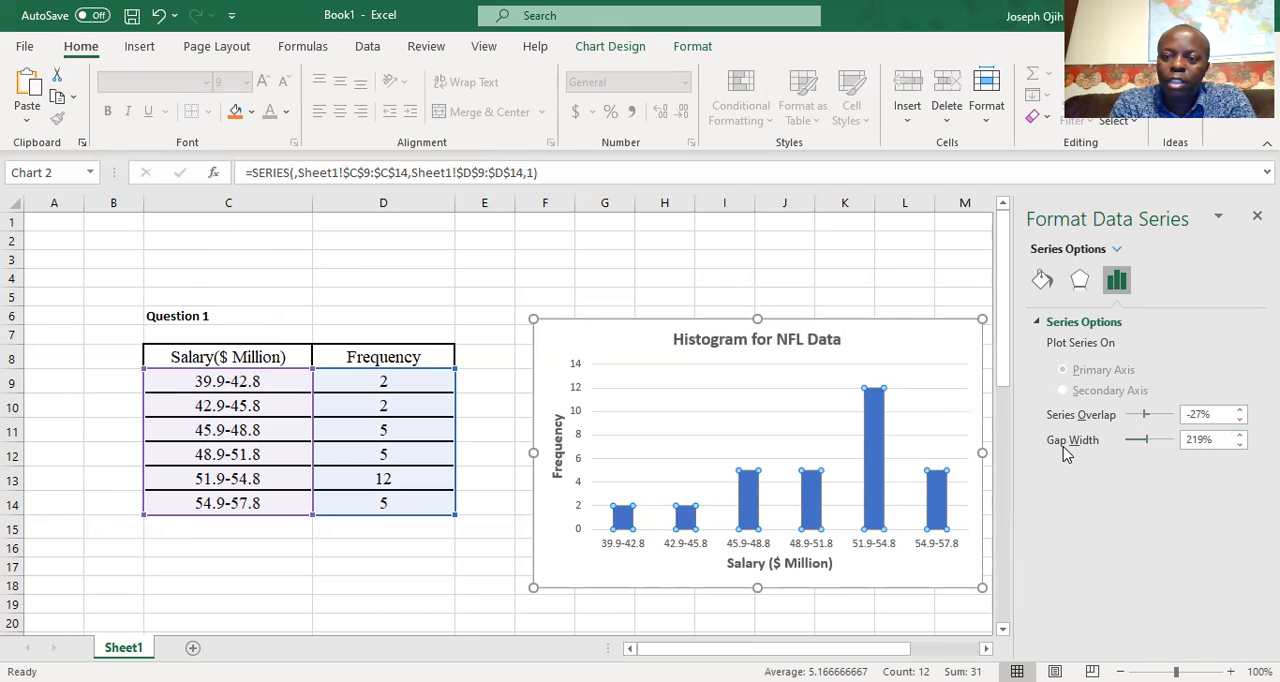
{"action": "left_click", "coordinate": [1239, 445]}
{"action": "left_click", "coordinate": [1239, 445]}
{"action": "left_click", "coordinate": [1239, 445]}
{"action": "left_click", "coordinate": [1239, 445]}
{"action": "left_click", "coordinate": [1239, 445]}
{"action": "left_click", "coordinate": [1239, 445]}
{"action": "left_click", "coordinate": [1239, 445]}
{"action": "left_click", "coordinate": [1239, 445]}
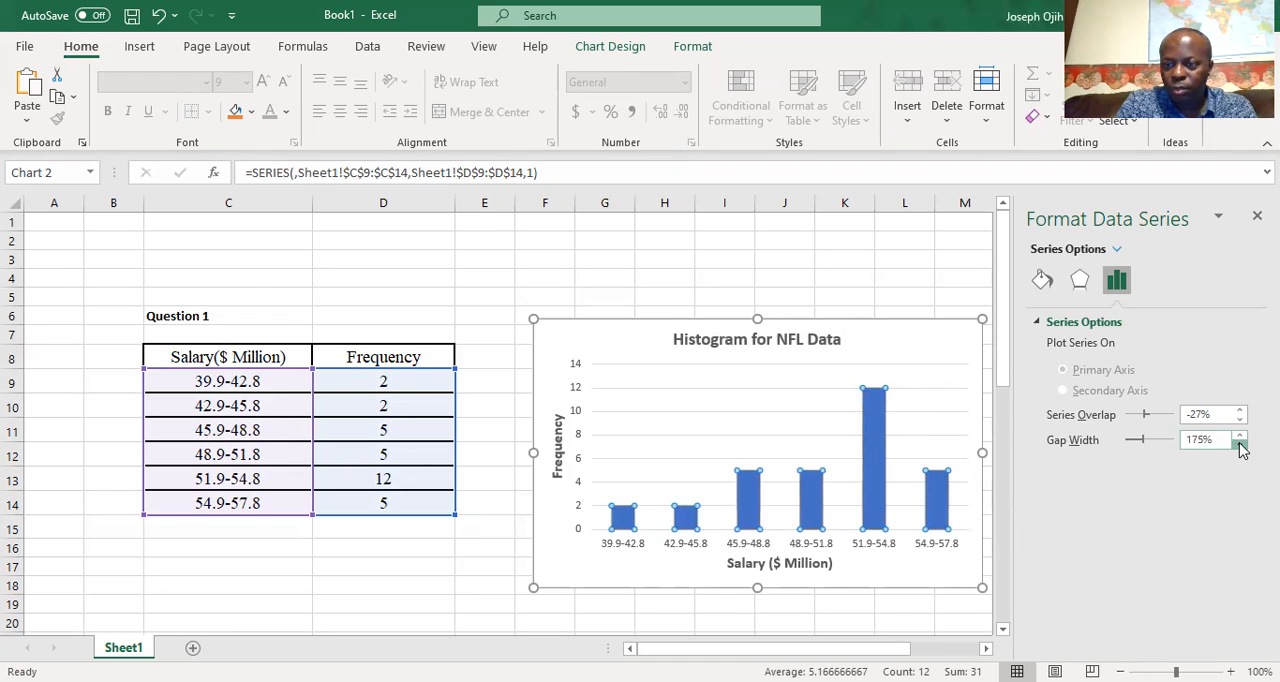
{"action": "left_click", "coordinate": [1239, 445]}
{"action": "left_click", "coordinate": [1239, 445]}
{"action": "left_click", "coordinate": [1239, 445]}
{"action": "left_click", "coordinate": [1239, 445]}
{"action": "left_click", "coordinate": [1239, 445]}
{"action": "left_click", "coordinate": [1239, 445]}
{"action": "left_click", "coordinate": [1239, 445]}
{"action": "left_click", "coordinate": [1239, 445]}
{"action": "left_click", "coordinate": [1239, 445]}
{"action": "left_click", "coordinate": [1239, 445]}
{"action": "left_click", "coordinate": [1239, 445]}
{"action": "left_click", "coordinate": [1239, 445]}
{"action": "left_click", "coordinate": [1239, 445]}
{"action": "left_click", "coordinate": [1239, 445]}
{"action": "left_click", "coordinate": [1239, 445]}
{"action": "left_click", "coordinate": [1239, 445]}
{"action": "left_click", "coordinate": [1239, 445]}
{"action": "left_click", "coordinate": [1239, 445]}
{"action": "left_click", "coordinate": [1239, 445]}
{"action": "left_click", "coordinate": [1239, 445]}
{"action": "left_click", "coordinate": [1239, 445]}
{"action": "left_click", "coordinate": [1239, 445]}
{"action": "left_click", "coordinate": [1239, 445]}
{"action": "left_click", "coordinate": [1239, 445]}
{"action": "left_click", "coordinate": [1239, 445]}
{"action": "left_click", "coordinate": [1239, 445]}
{"action": "left_click", "coordinate": [1239, 445]}
{"action": "left_click", "coordinate": [1239, 445]}
{"action": "left_click", "coordinate": [1239, 445]}
{"action": "left_click", "coordinate": [1239, 445]}
{"action": "left_click", "coordinate": [1239, 445]}
{"action": "left_click", "coordinate": [1239, 445]}
{"action": "left_click", "coordinate": [1239, 445]}
{"action": "left_click", "coordinate": [1239, 445]}
{"action": "left_click", "coordinate": [1239, 445]}
{"action": "left_click", "coordinate": [1239, 445]}
{"action": "left_click", "coordinate": [1239, 445]}
{"action": "left_click", "coordinate": [1239, 445]}
{"action": "left_click", "coordinate": [1239, 445]}
{"action": "left_click", "coordinate": [1239, 445]}
{"action": "left_click", "coordinate": [1239, 445]}
{"action": "left_click", "coordinate": [1239, 445]}
{"action": "left_click", "coordinate": [1239, 445]}
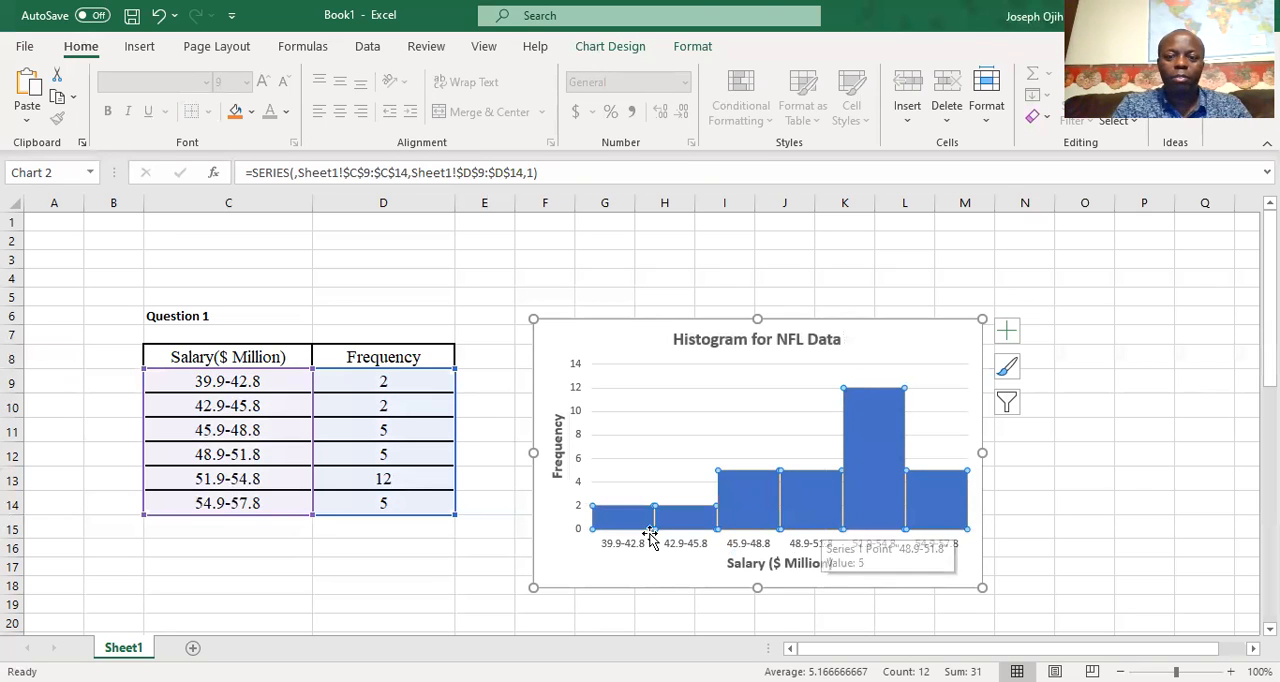
Deselect the chart and examine the finished histogram, especially the frequency of the 51.9-54.8 salary class
{"action": "scroll", "coordinate": [1020, 555], "scroll_direction": "down", "scroll_amount": 2}
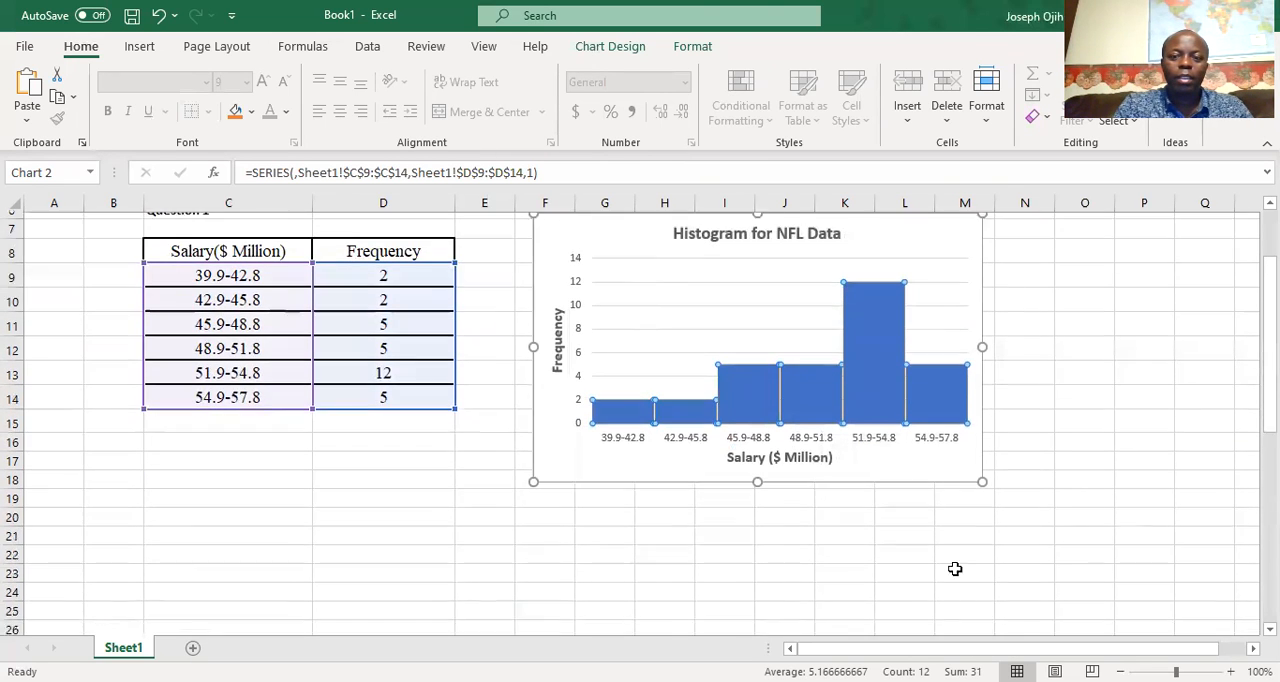
{"action": "left_click", "coordinate": [746, 546]}
{"action": "scroll", "coordinate": [851, 503], "scroll_direction": "up", "scroll_amount": 2}
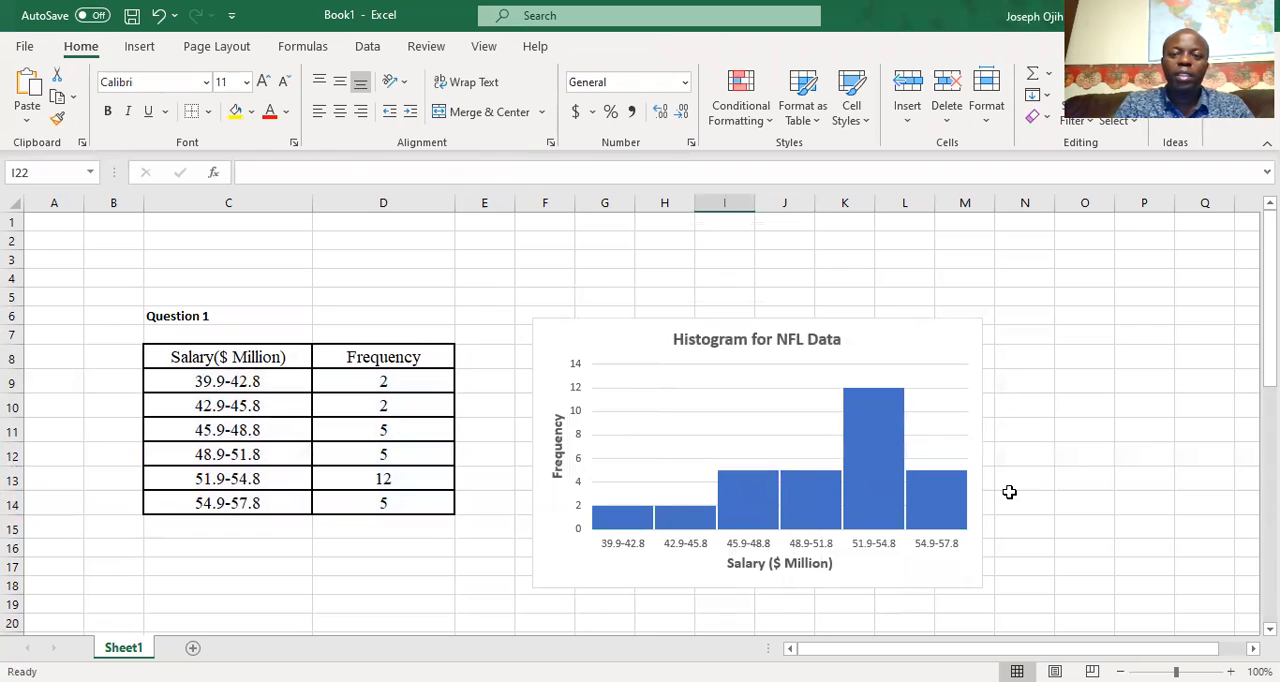
{"action": "left_click", "coordinate": [762, 34]}
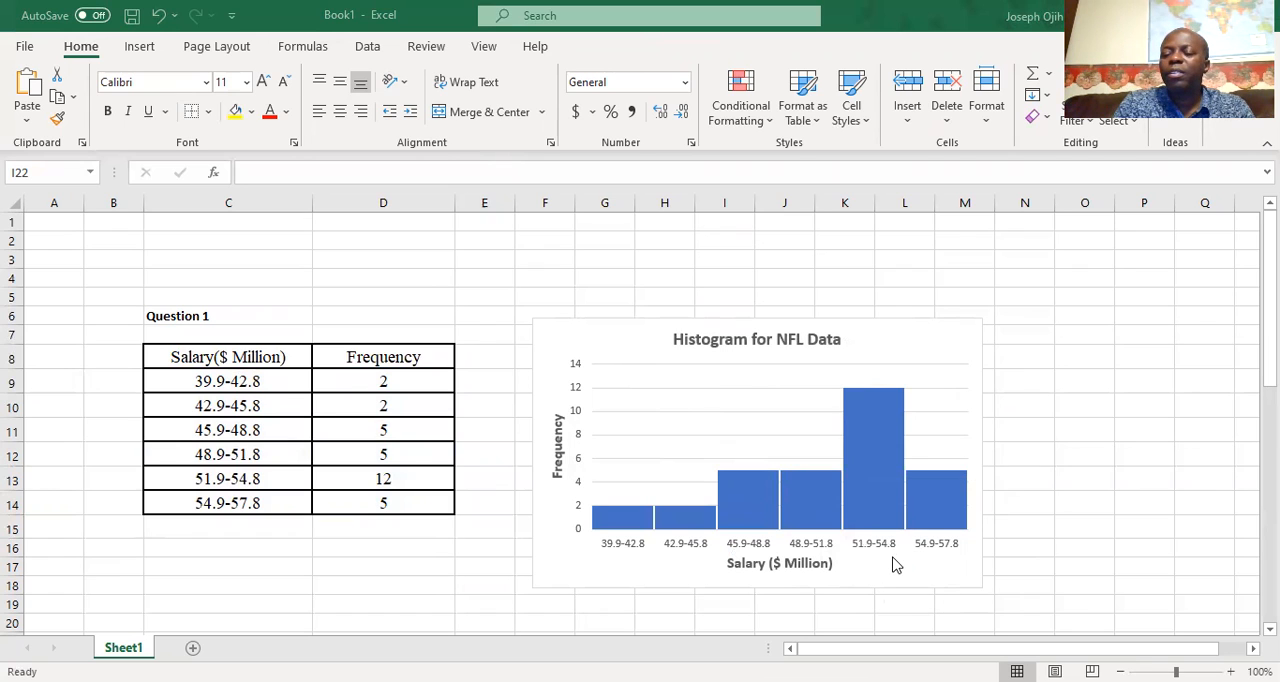
{"action": "mouse_move", "coordinate": [868, 475]}
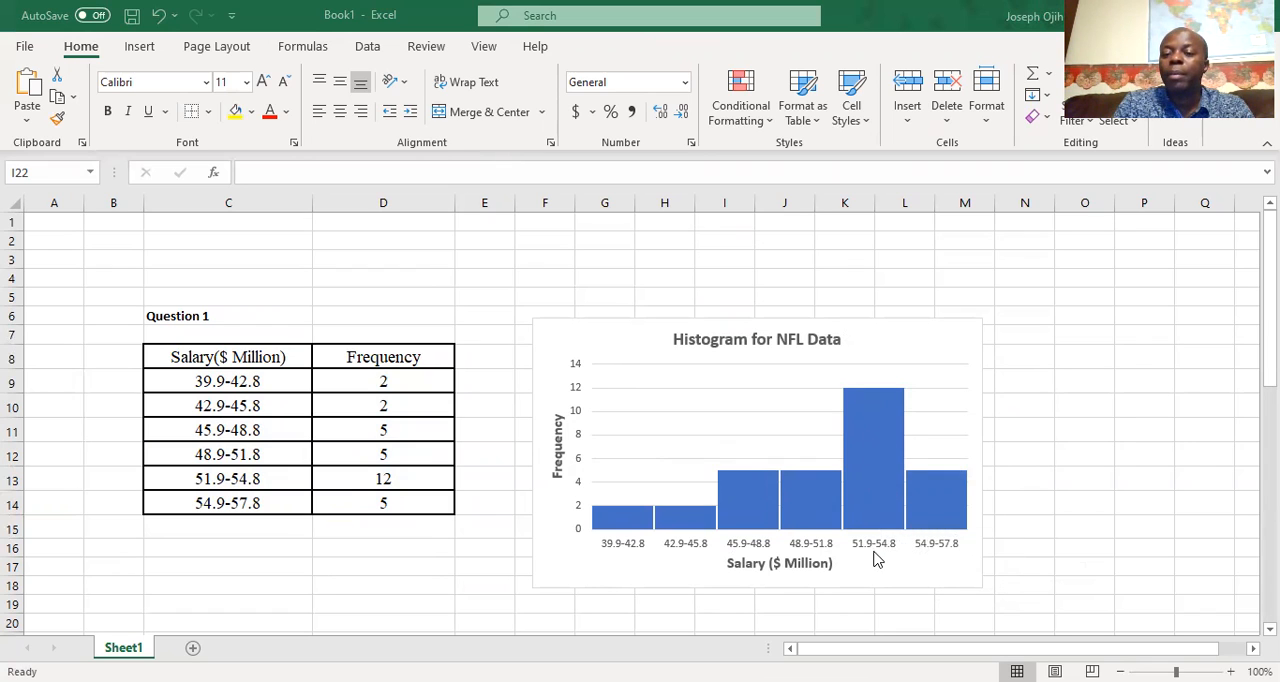
{"action": "mouse_move", "coordinate": [868, 506]}
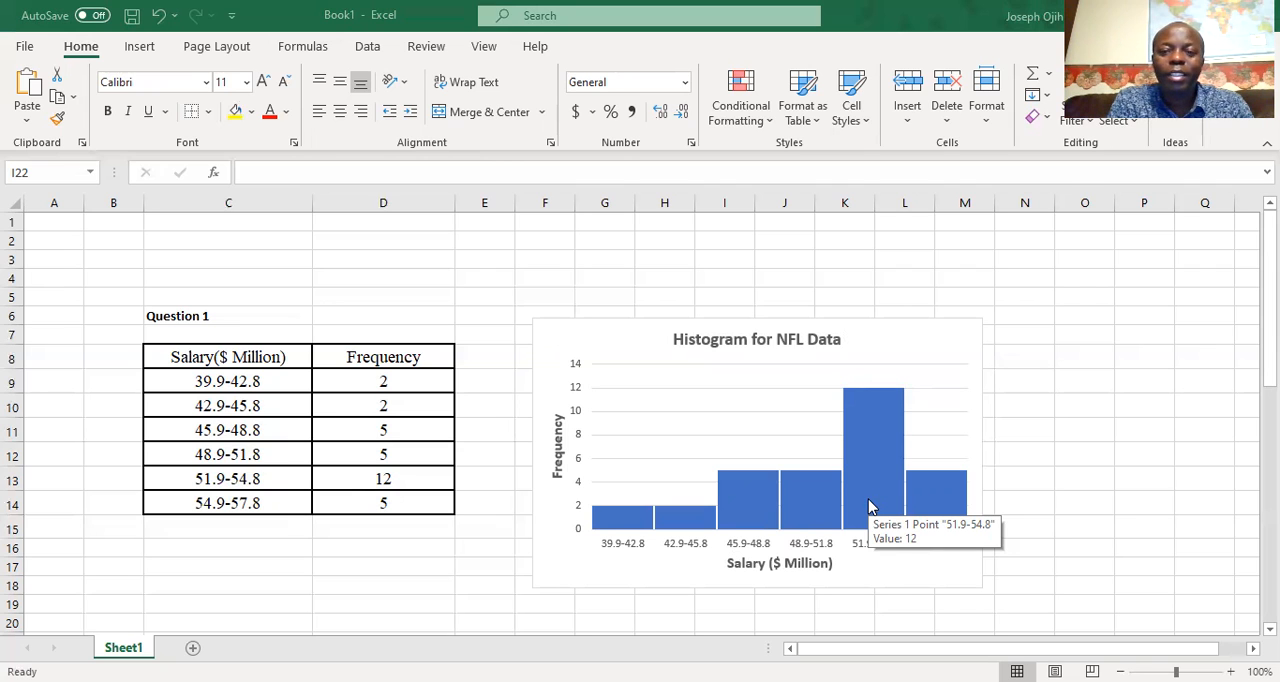
{"action": "scroll", "coordinate": [487, 582], "scroll_direction": "down", "scroll_amount": 10}
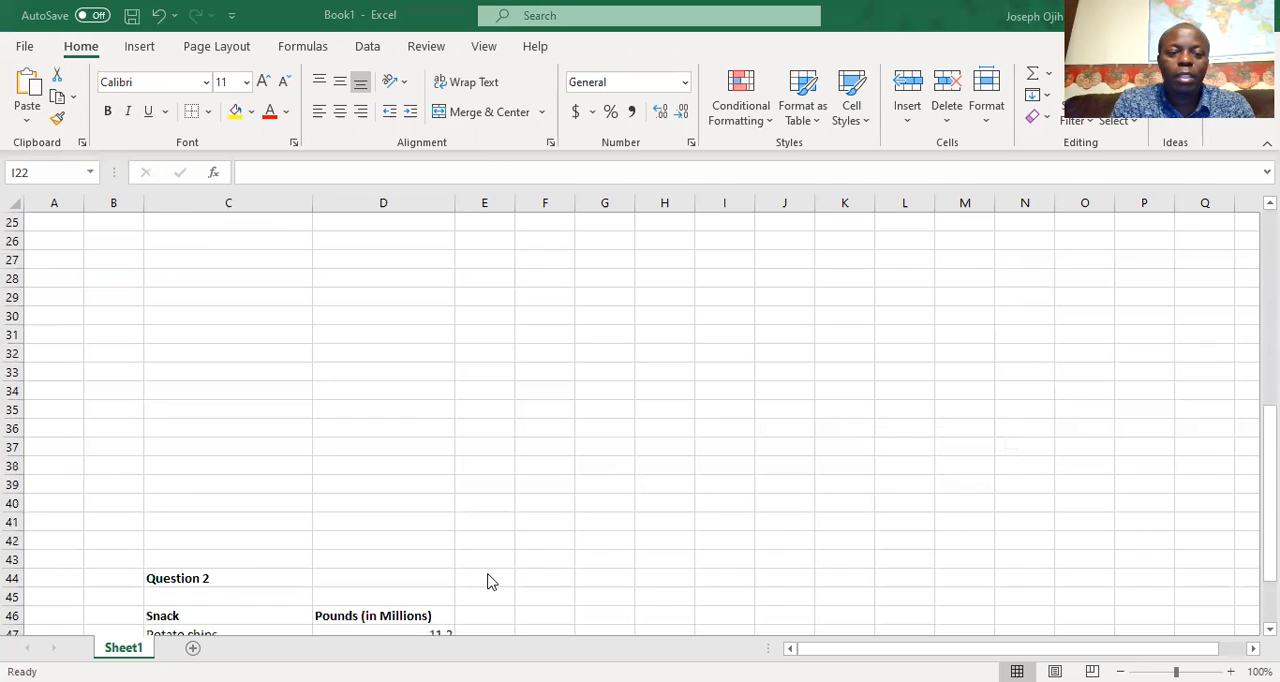
{"action": "scroll", "coordinate": [490, 581], "scroll_direction": "up", "scroll_amount": 4}
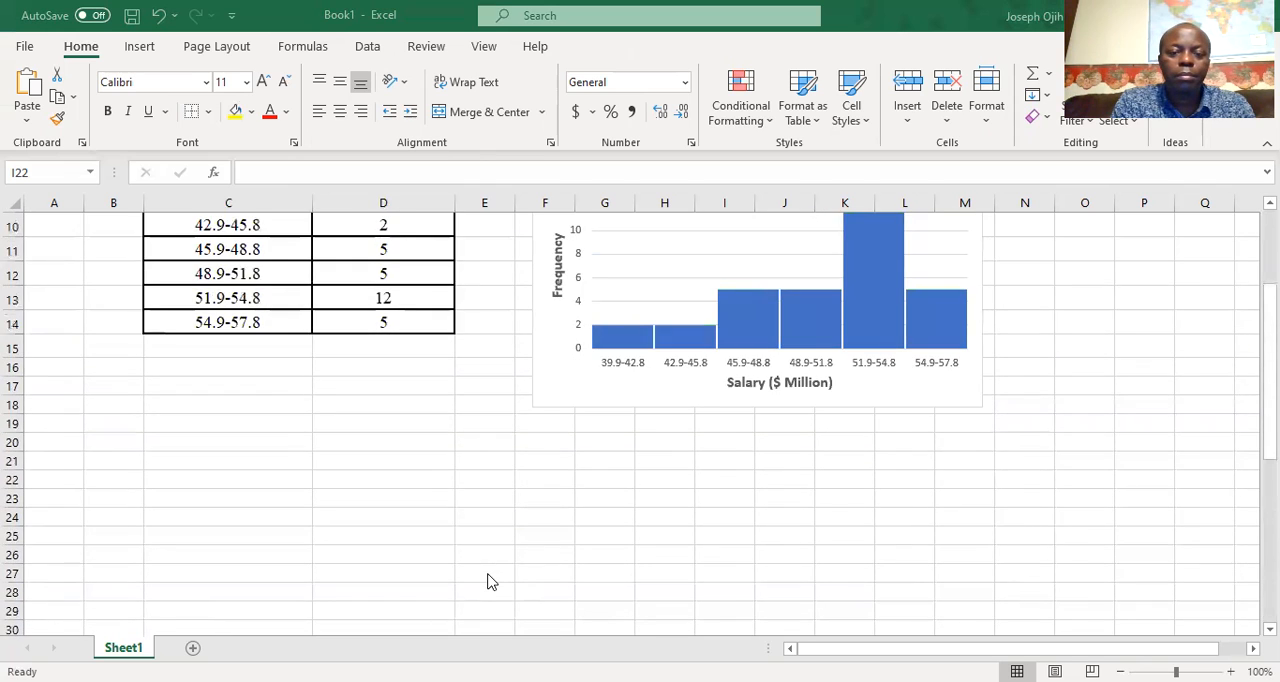
{"action": "scroll", "coordinate": [490, 582], "scroll_direction": "up", "scroll_amount": 3}
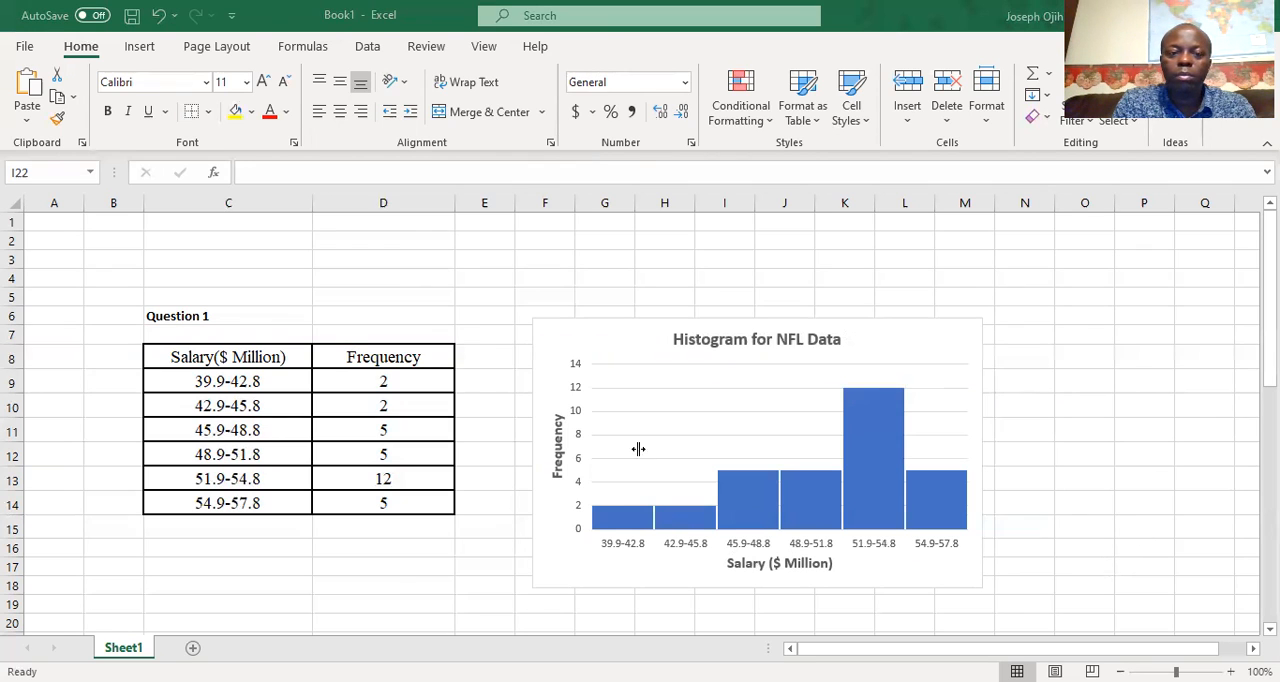
Switch to the Word document and read Question 2 with its snack food table
{"action": "key", "text": "alt+Tab"}
{"action": "left_click", "coordinate": [717, 571]}
{"action": "scroll", "coordinate": [717, 566], "scroll_direction": "down", "scroll_amount": 3}
{"action": "scroll", "coordinate": [717, 564], "scroll_direction": "down", "scroll_amount": 5}
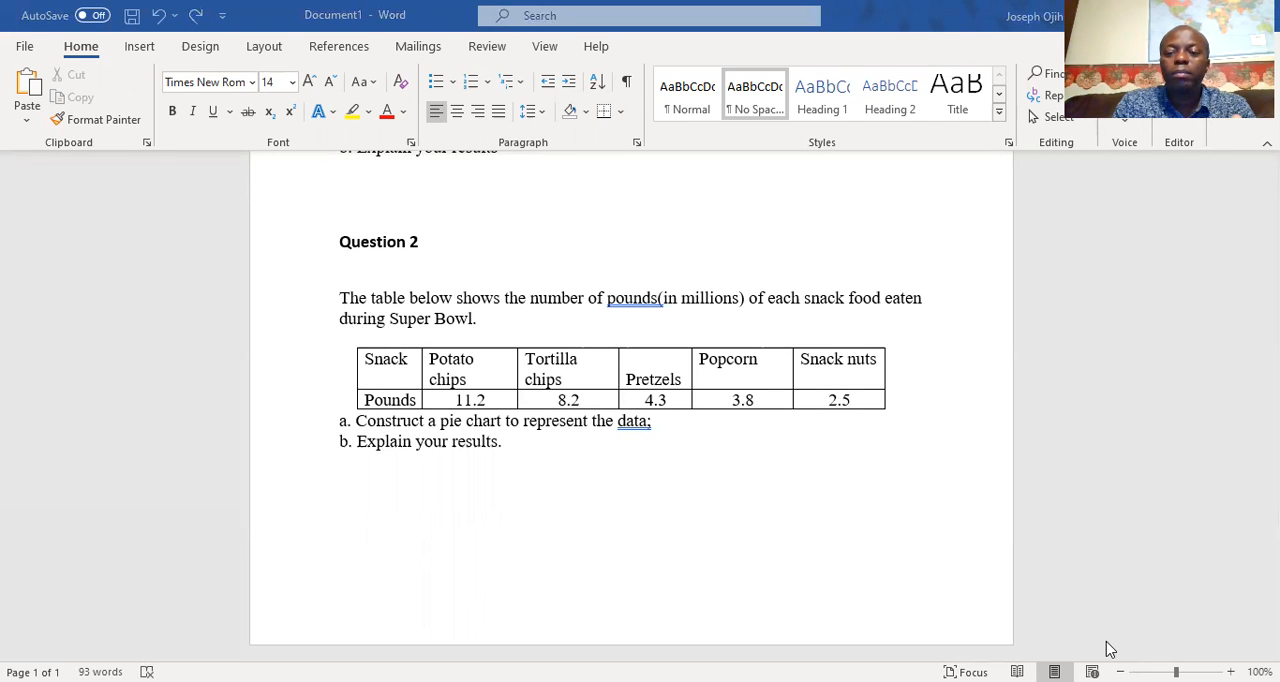
Switch back to Excel, insert a 2-D pie chart from Question 2's snack data in C47:D51, and place it beside the table
{"action": "key", "text": "alt+Tab"}
{"action": "scroll", "coordinate": [865, 527], "scroll_direction": "down", "scroll_amount": 10}
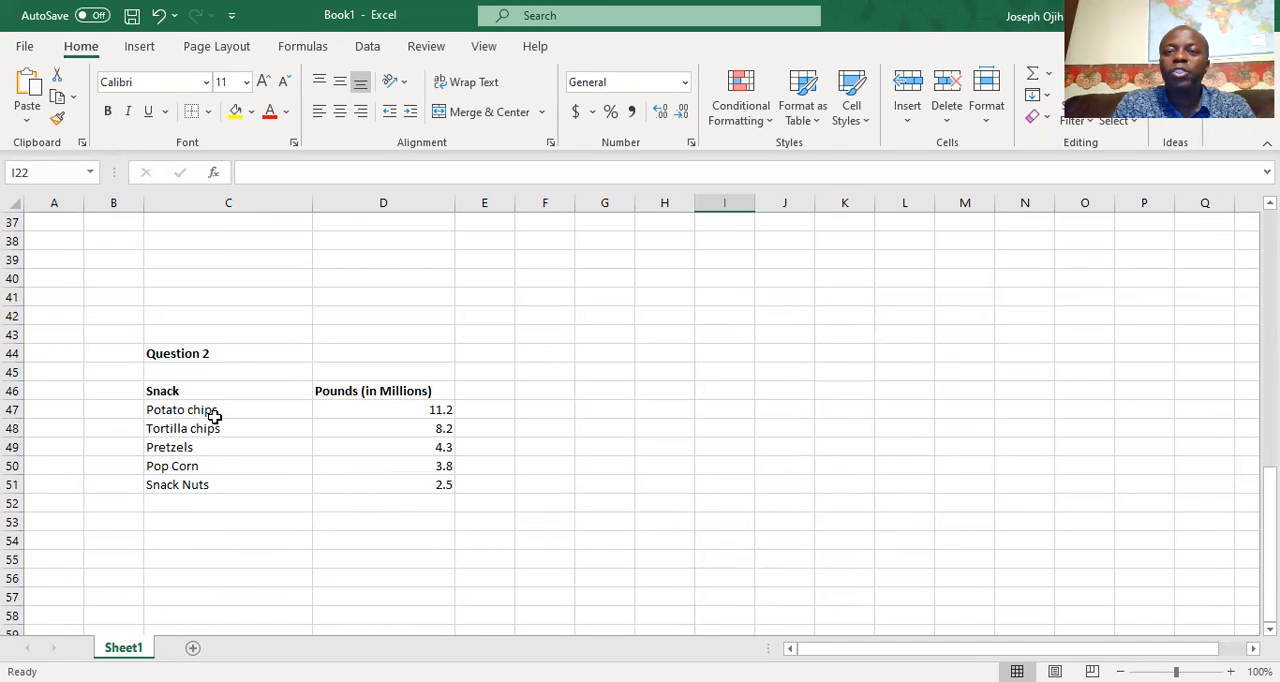
{"action": "left_click_drag", "start_coordinate": [163, 411], "coordinate": [447, 478]}
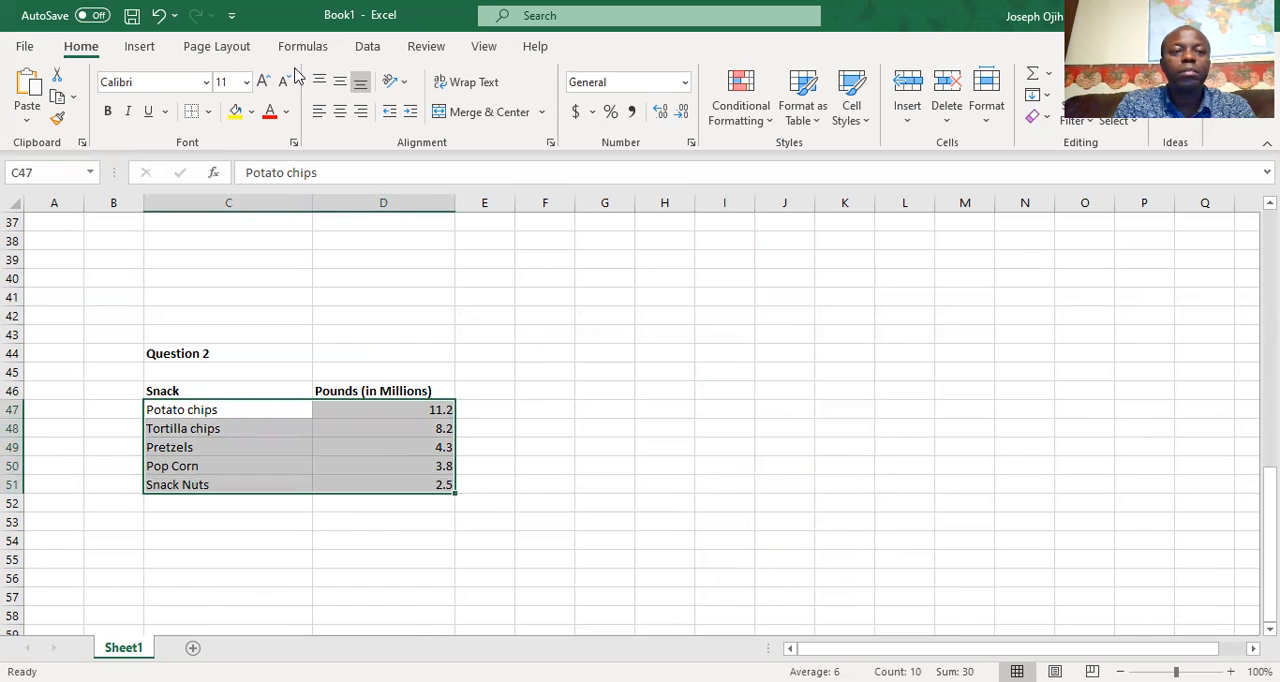
{"action": "left_click", "coordinate": [146, 50]}
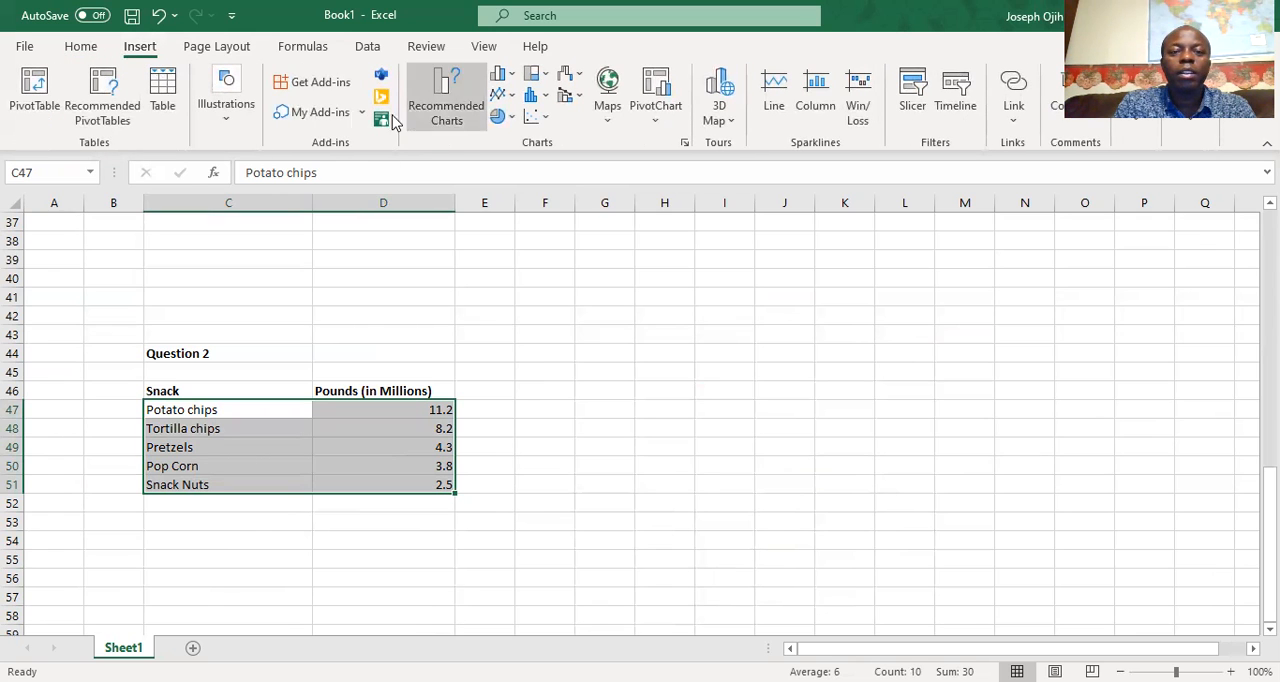
{"action": "left_click", "coordinate": [499, 122]}
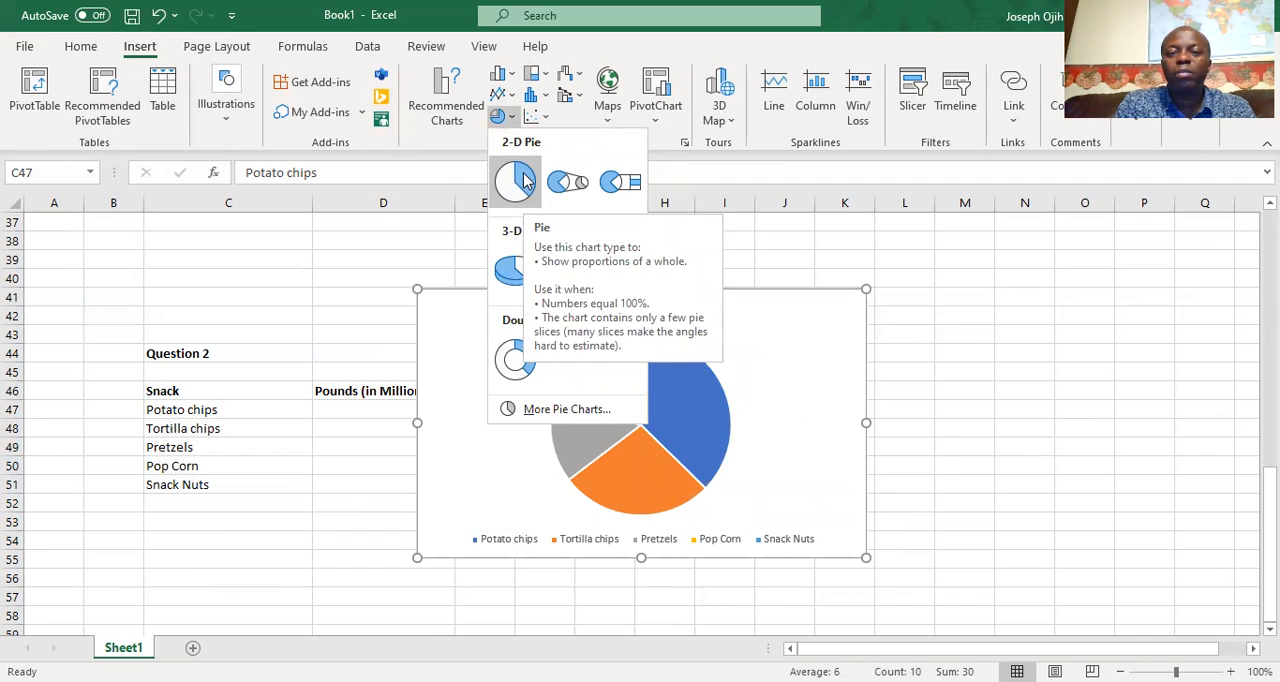
{"action": "left_click", "coordinate": [526, 181]}
{"action": "left_click_drag", "start_coordinate": [737, 288], "coordinate": [898, 329]}
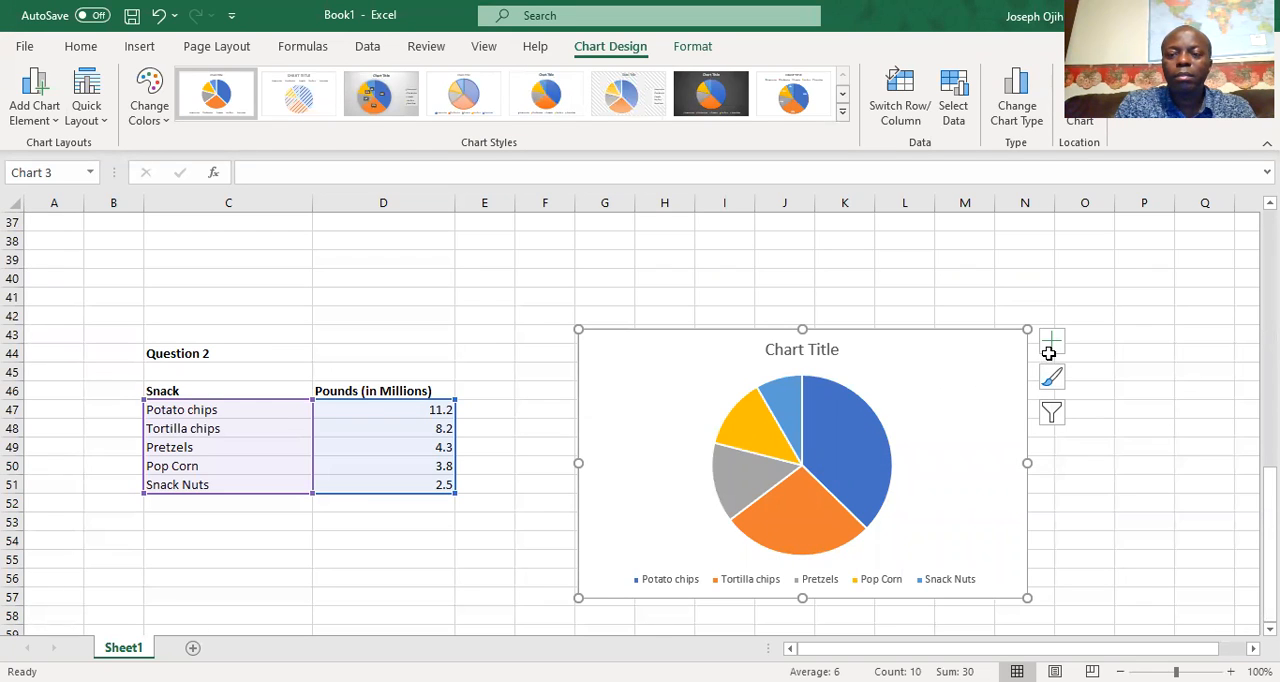
Replace the pie chart's placeholder title with "Pie Chart for Super Bowl Data"
{"action": "double_click", "coordinate": [801, 350]}
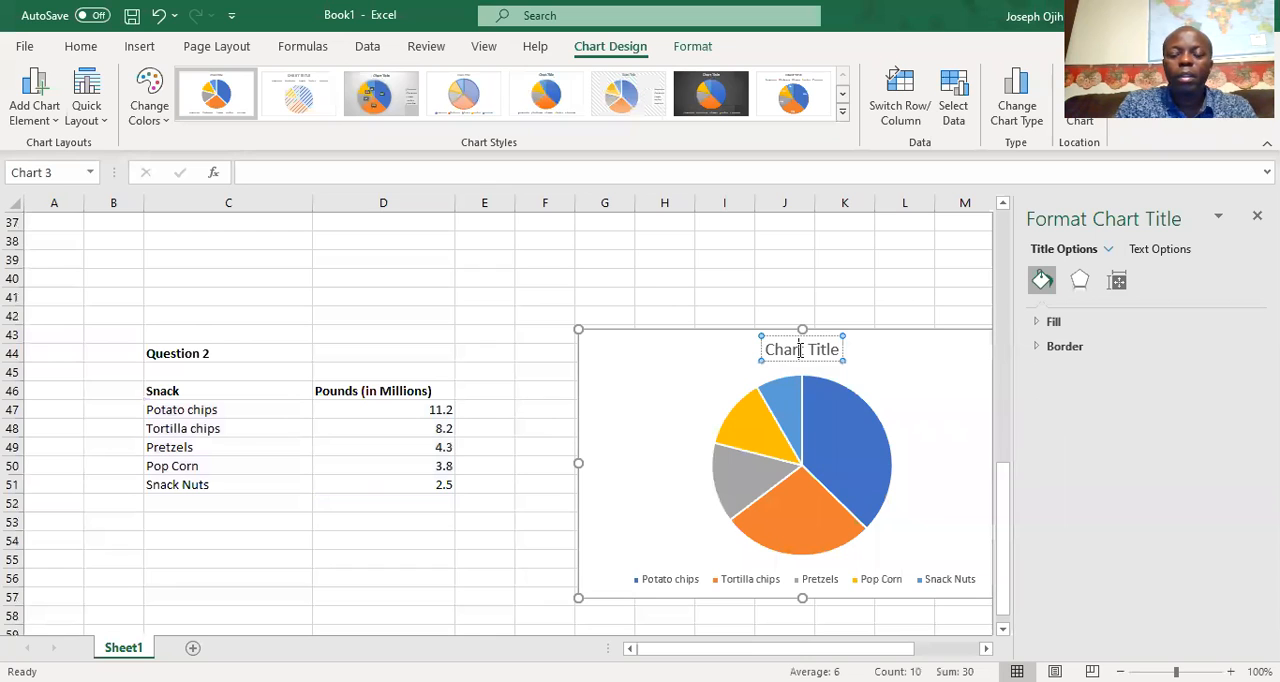
{"action": "triple_click", "coordinate": [800, 350]}
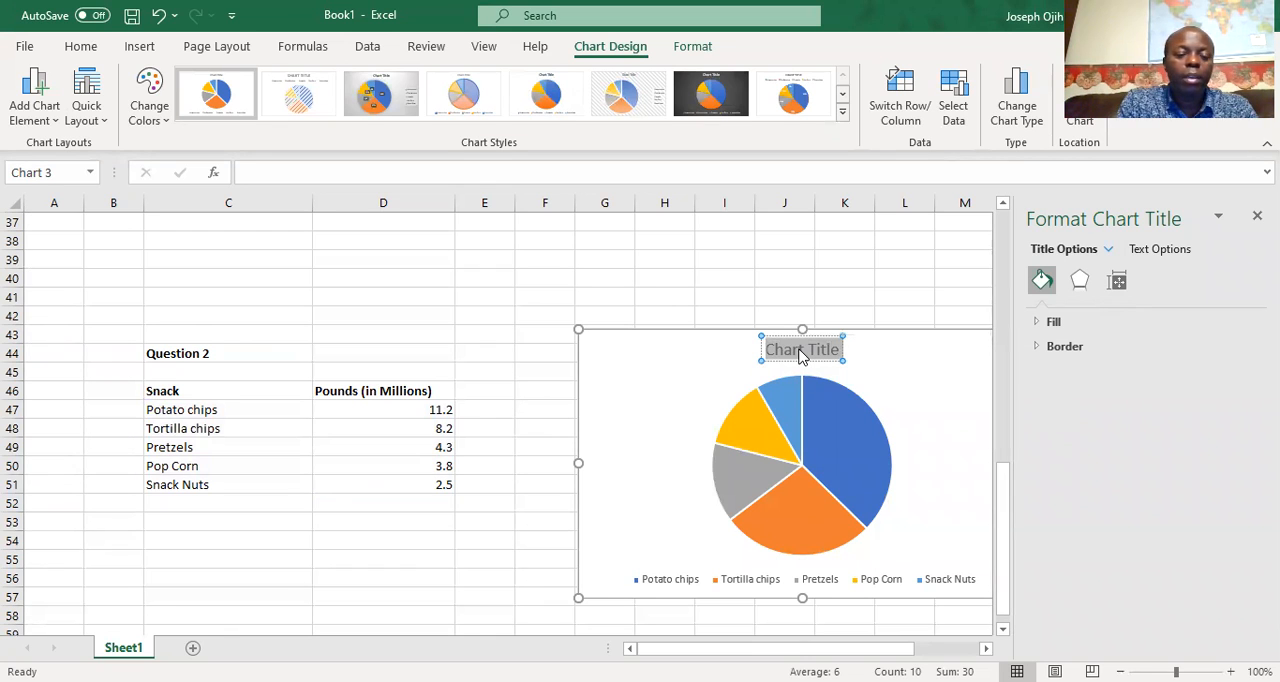
{"action": "type", "text": "Pie C"}
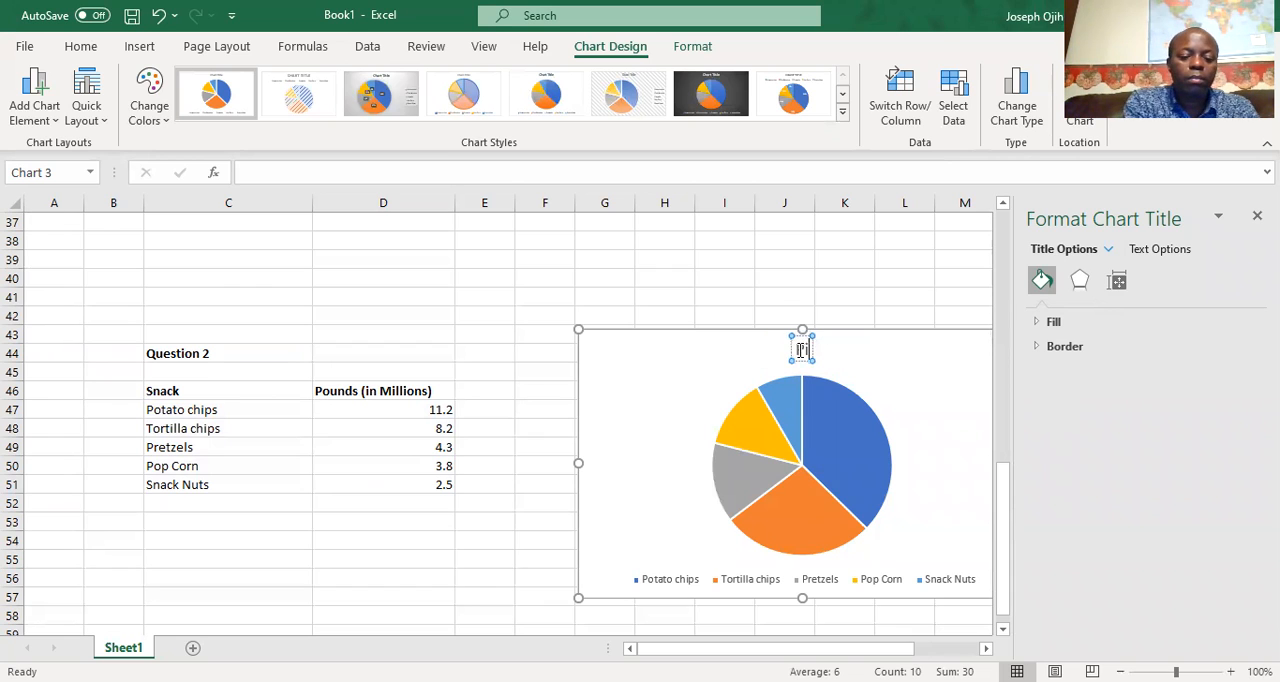
{"action": "type", "text": "har"}
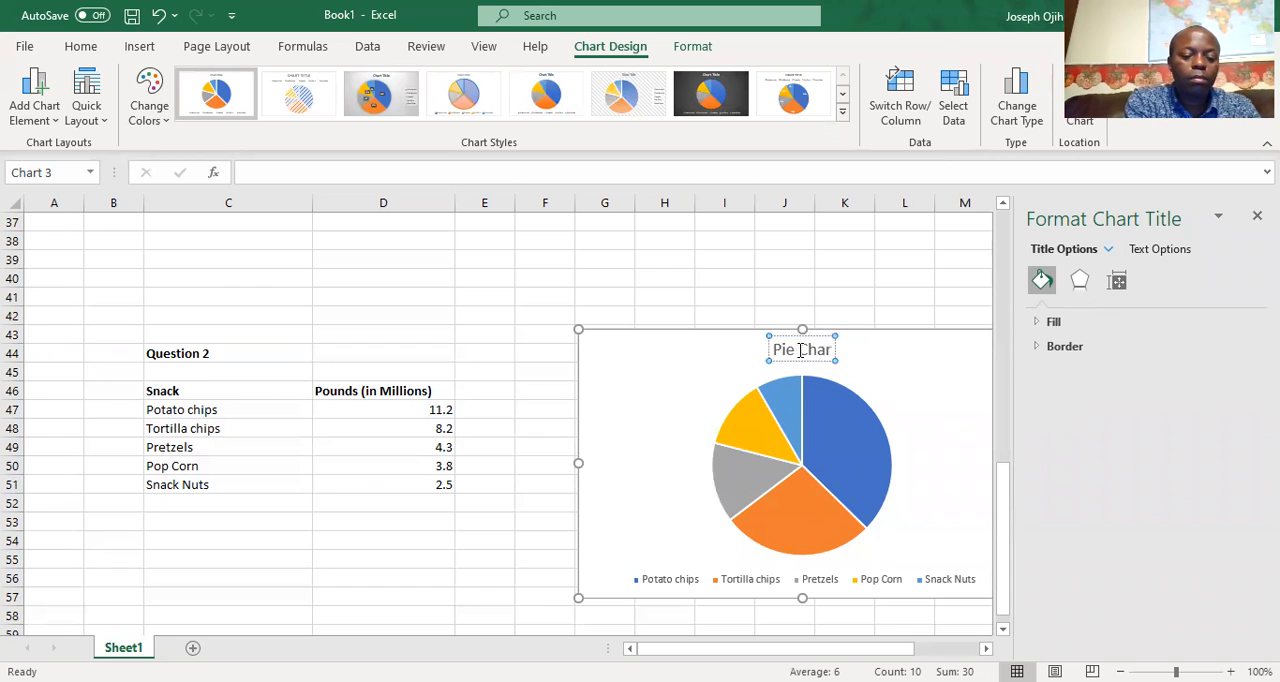
{"action": "type", "text": "t fo"}
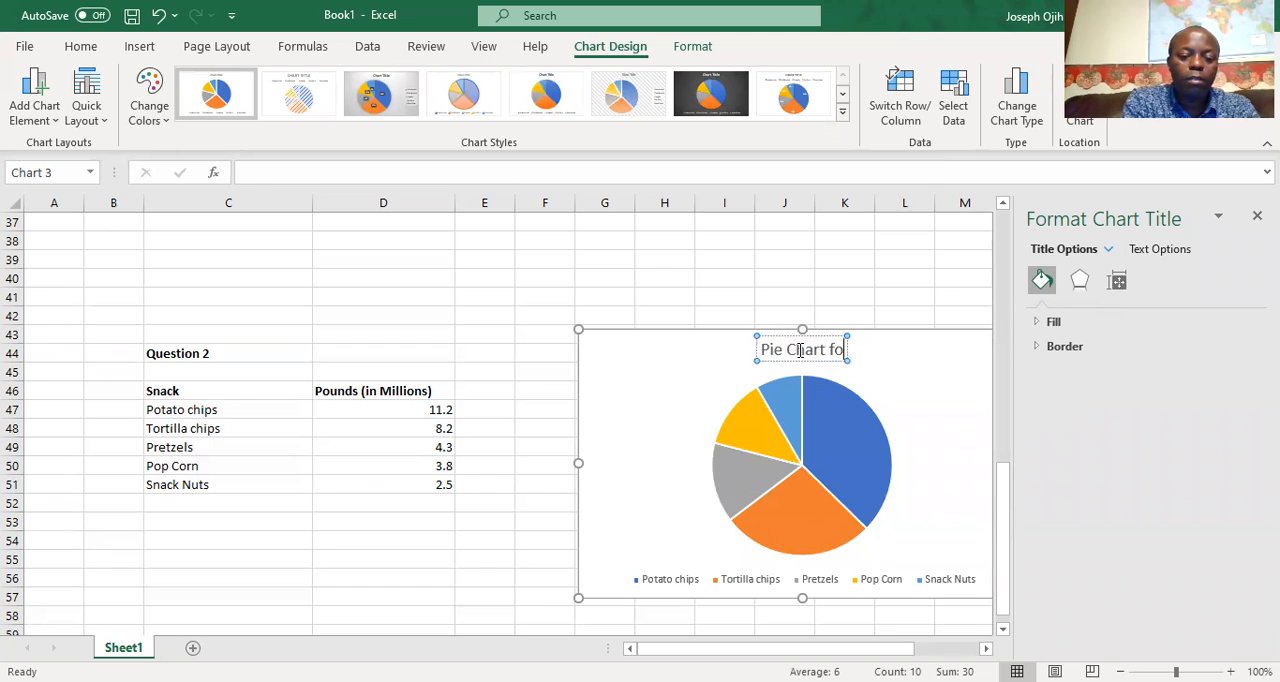
{"action": "type", "text": "r S"}
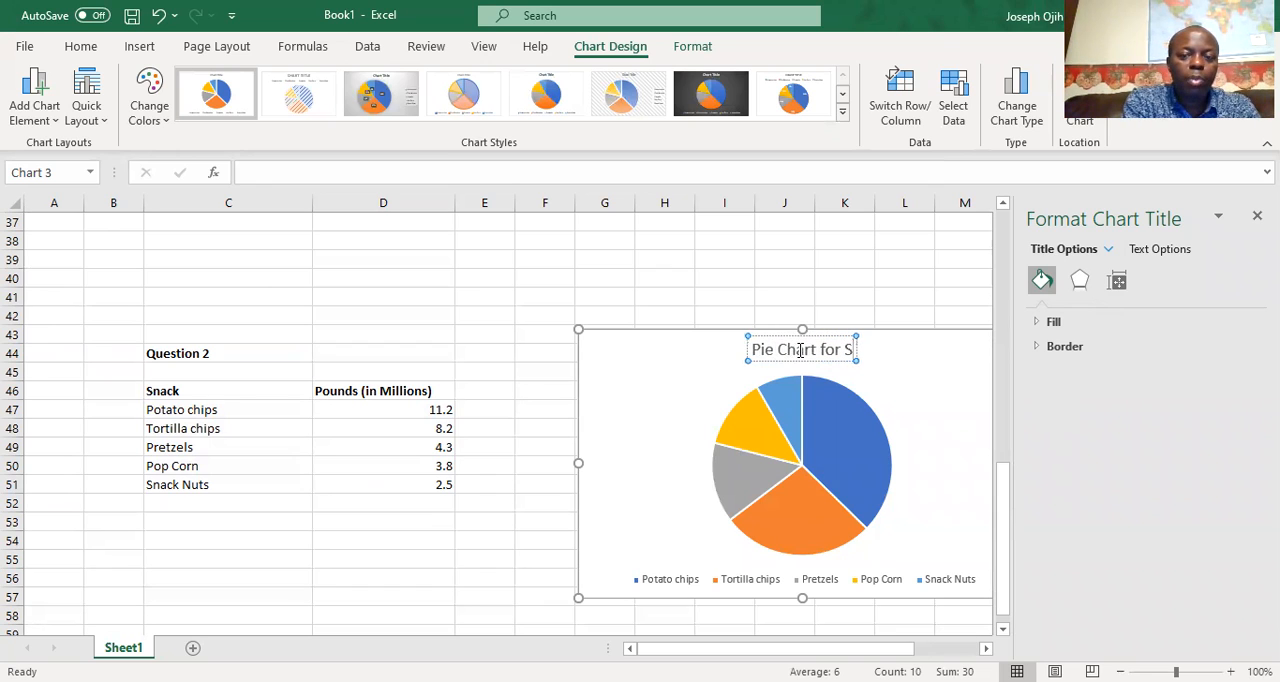
{"action": "type", "text": "uper"}
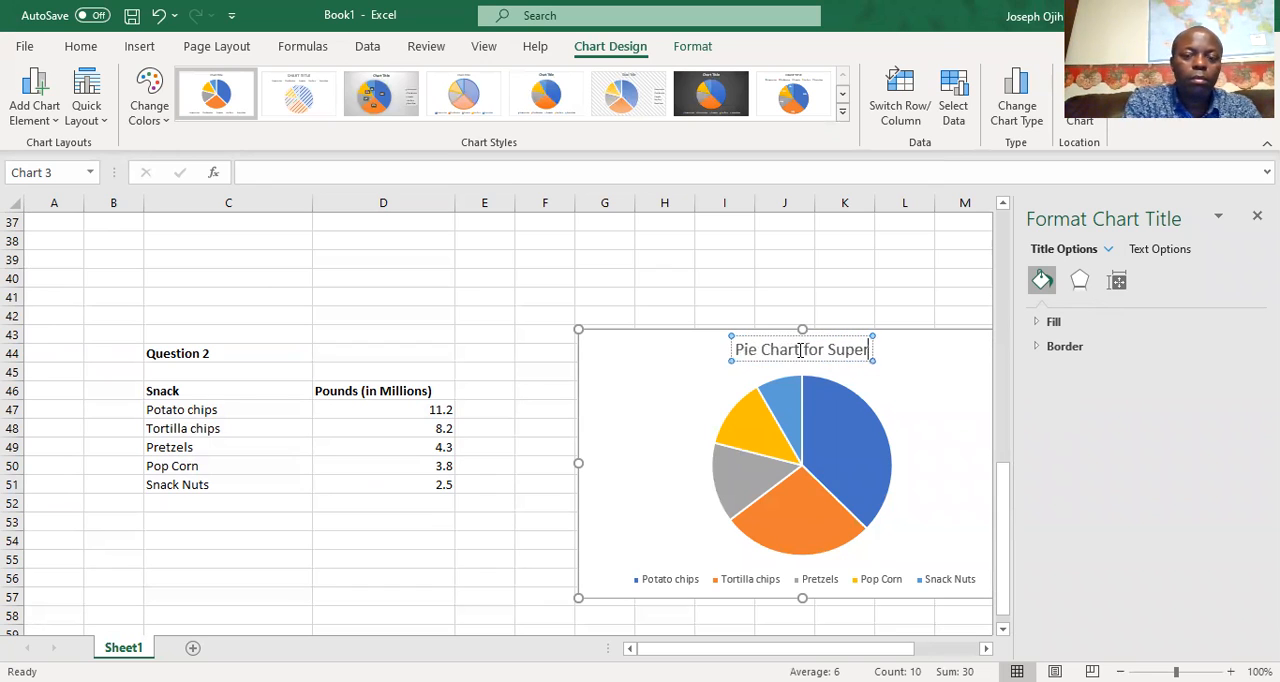
{"action": "type", "text": " Bow"}
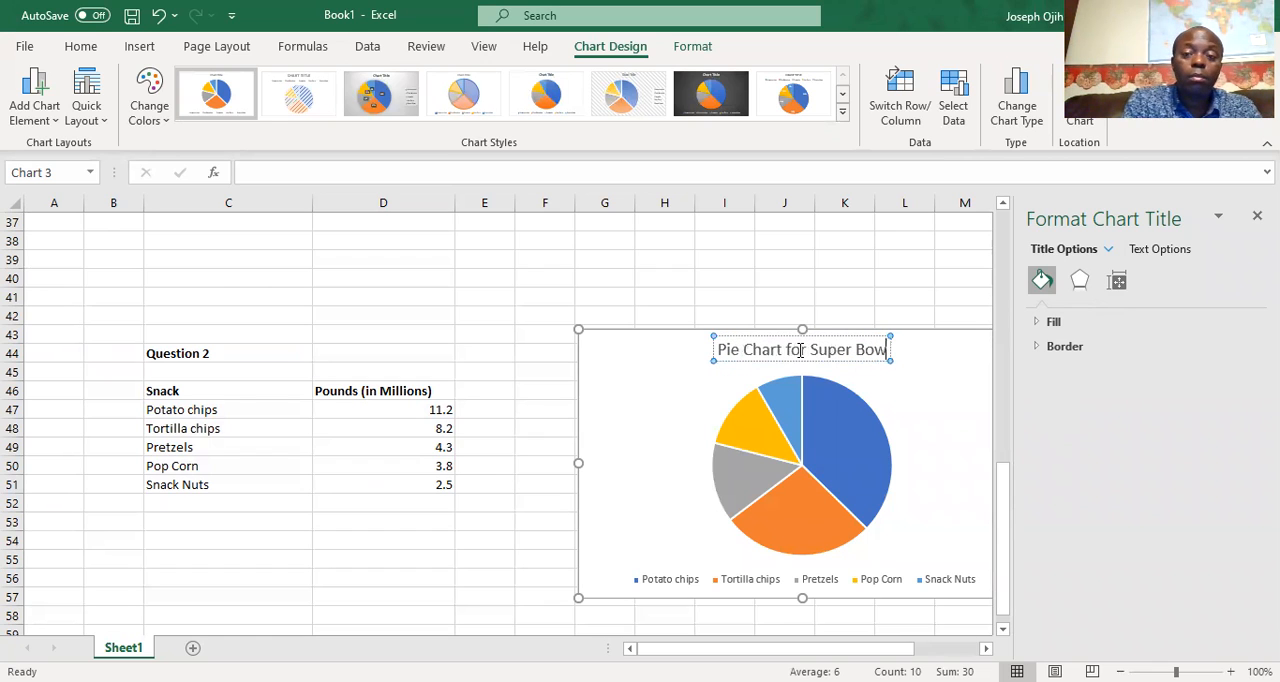
{"action": "type", "text": "l Data"}
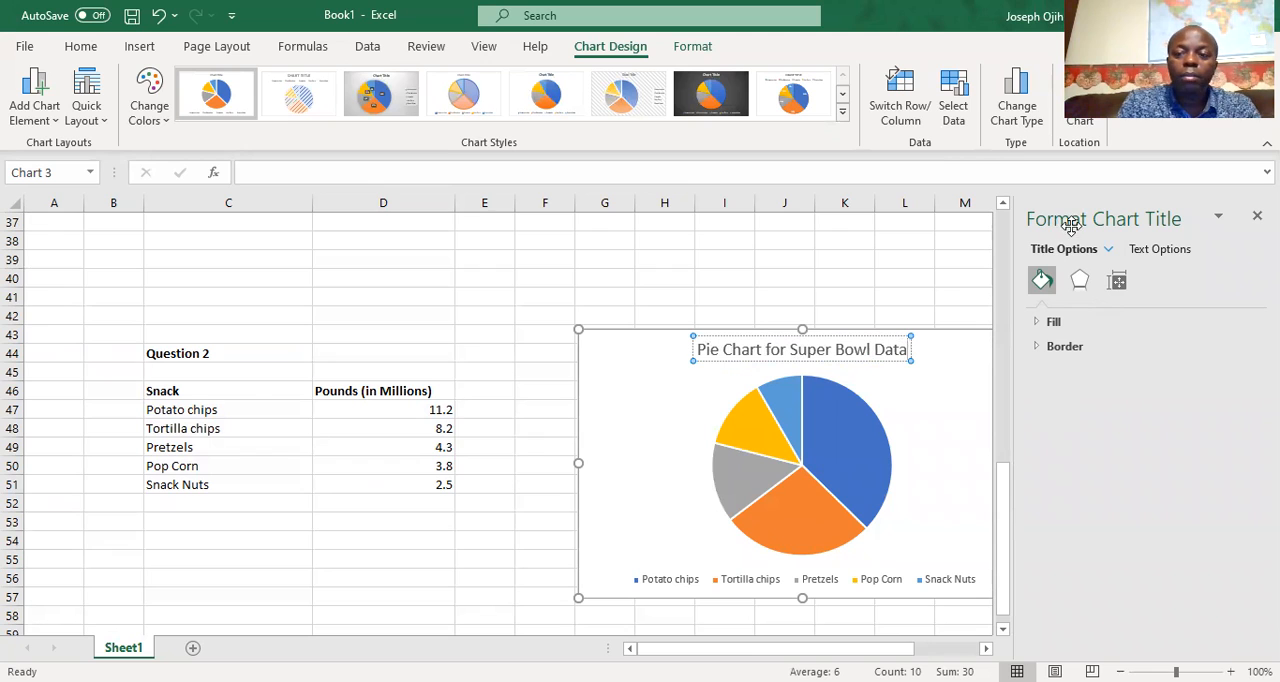
{"action": "left_click", "coordinate": [845, 432]}
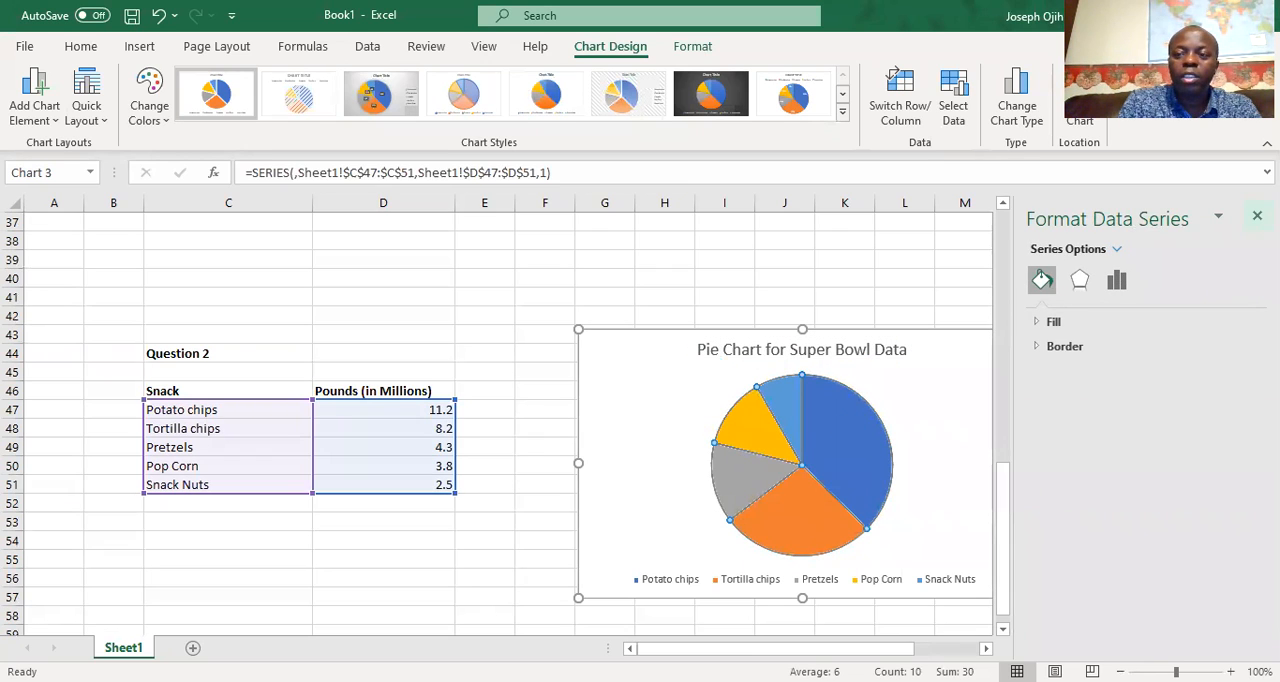
Close the formatting pane, apply the chart style with a grey gradient background and dark percentage labels to the pie chart, and deselect it
{"action": "left_click", "coordinate": [1257, 216]}
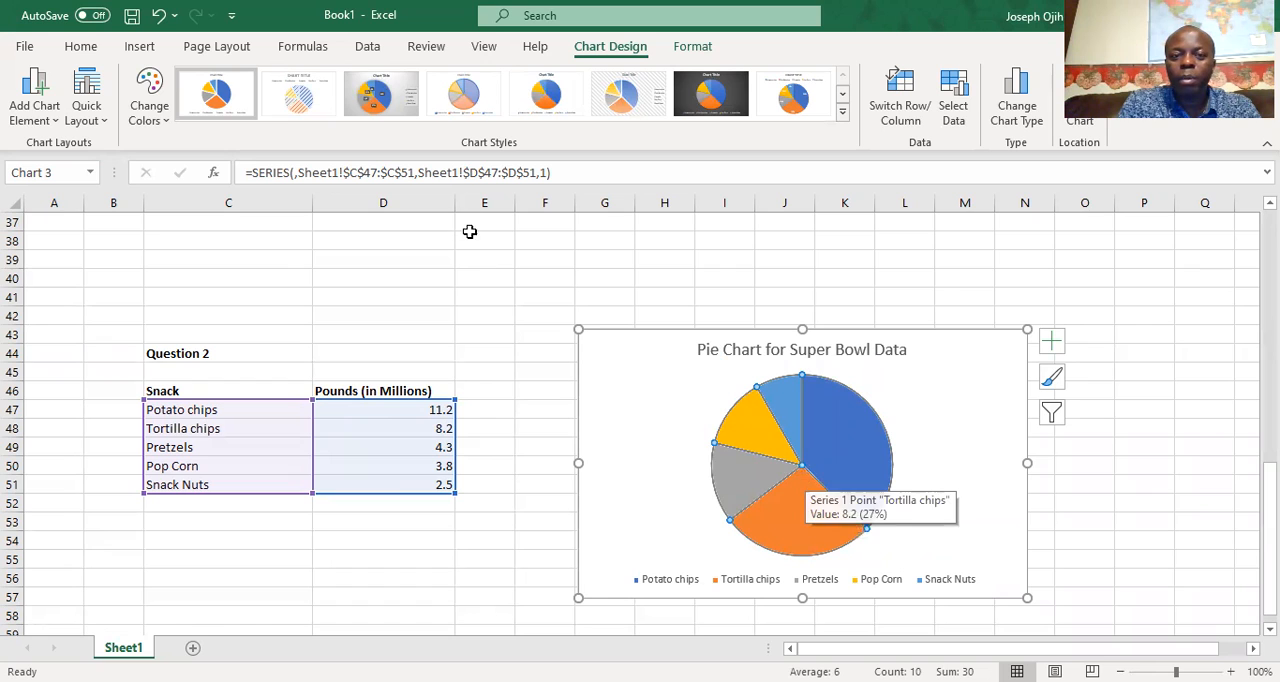
{"action": "left_click", "coordinate": [373, 95]}
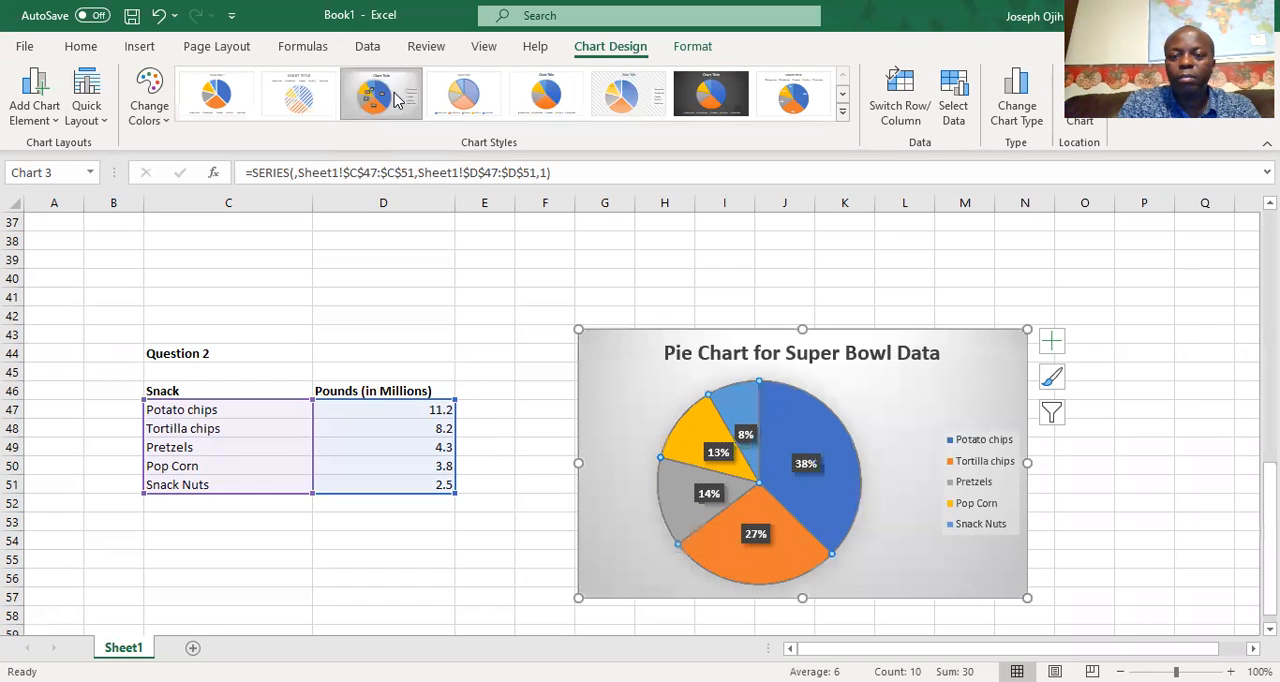
{"action": "left_click", "coordinate": [1107, 469]}
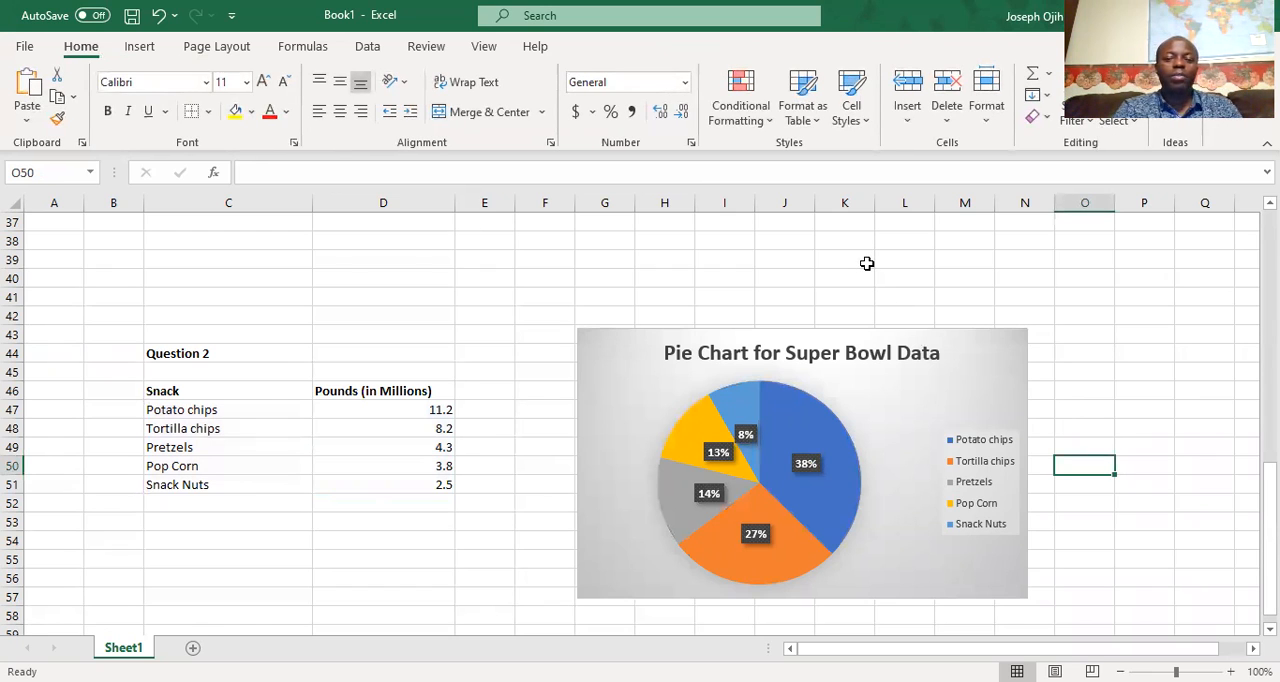
Examine the finished Super Bowl pie chart, especially the value and share of the potato chips slice
{"action": "left_click", "coordinate": [1086, 644]}
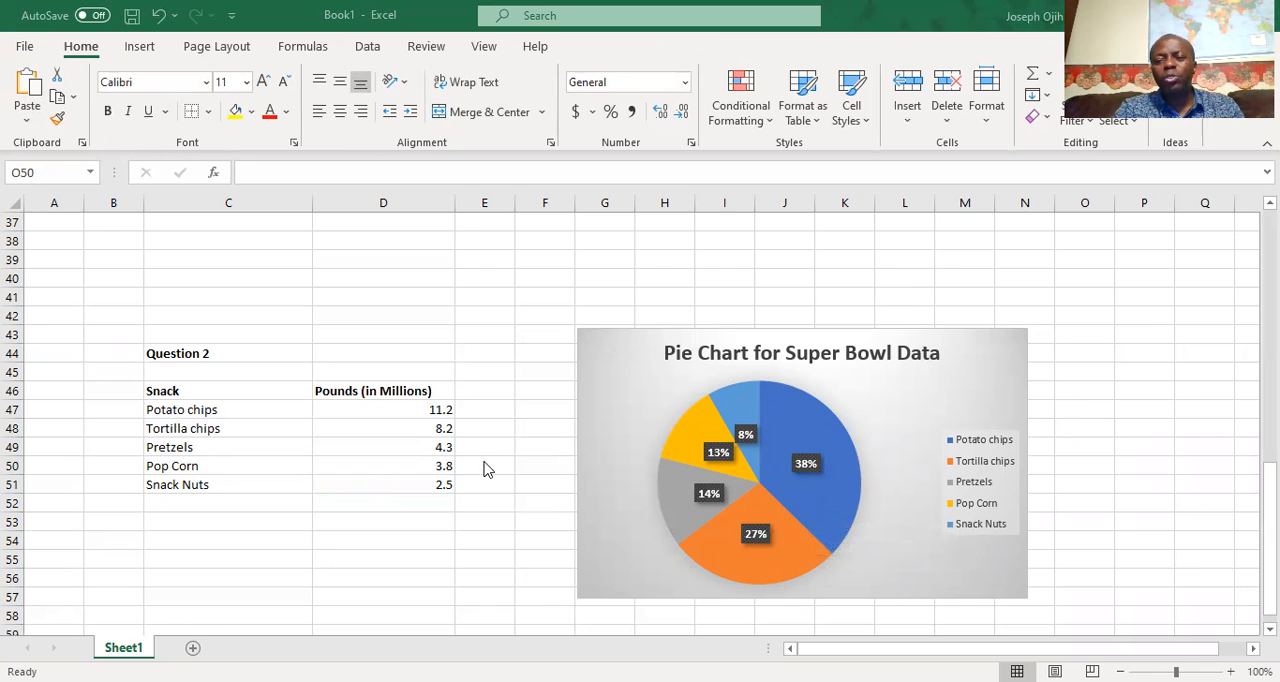
{"action": "scroll", "coordinate": [512, 464], "scroll_direction": "down", "scroll_amount": 1}
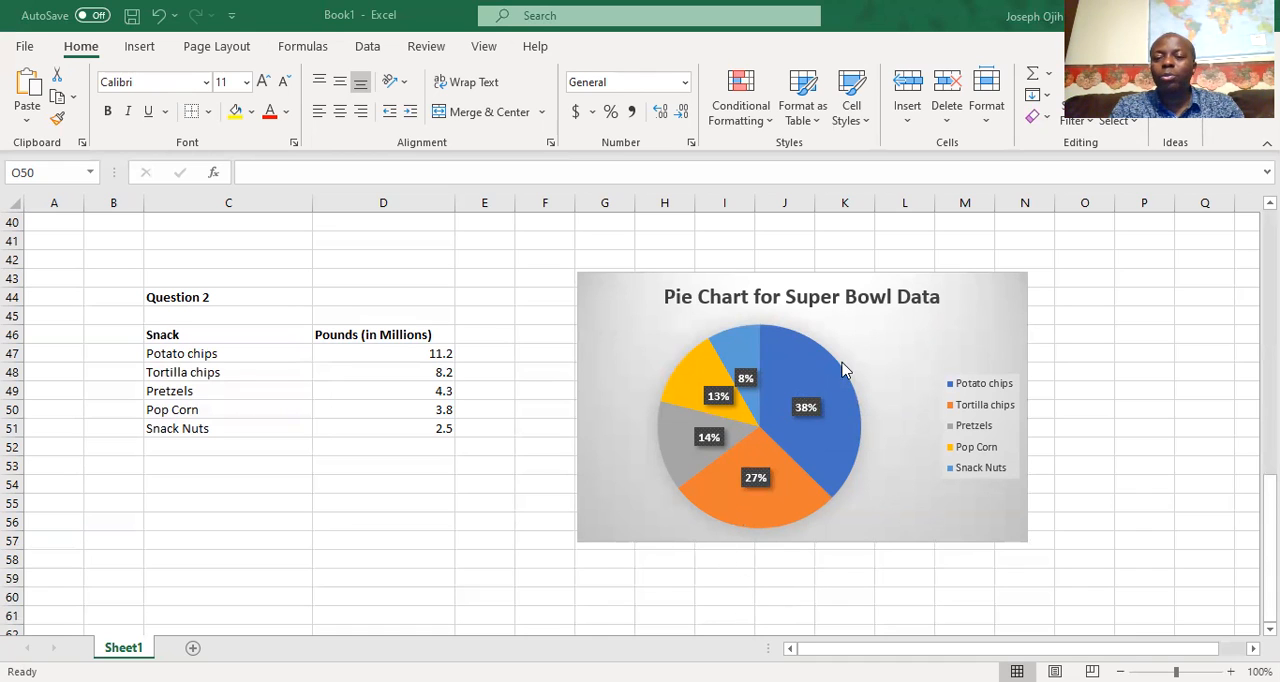
{"action": "mouse_move", "coordinate": [785, 430]}
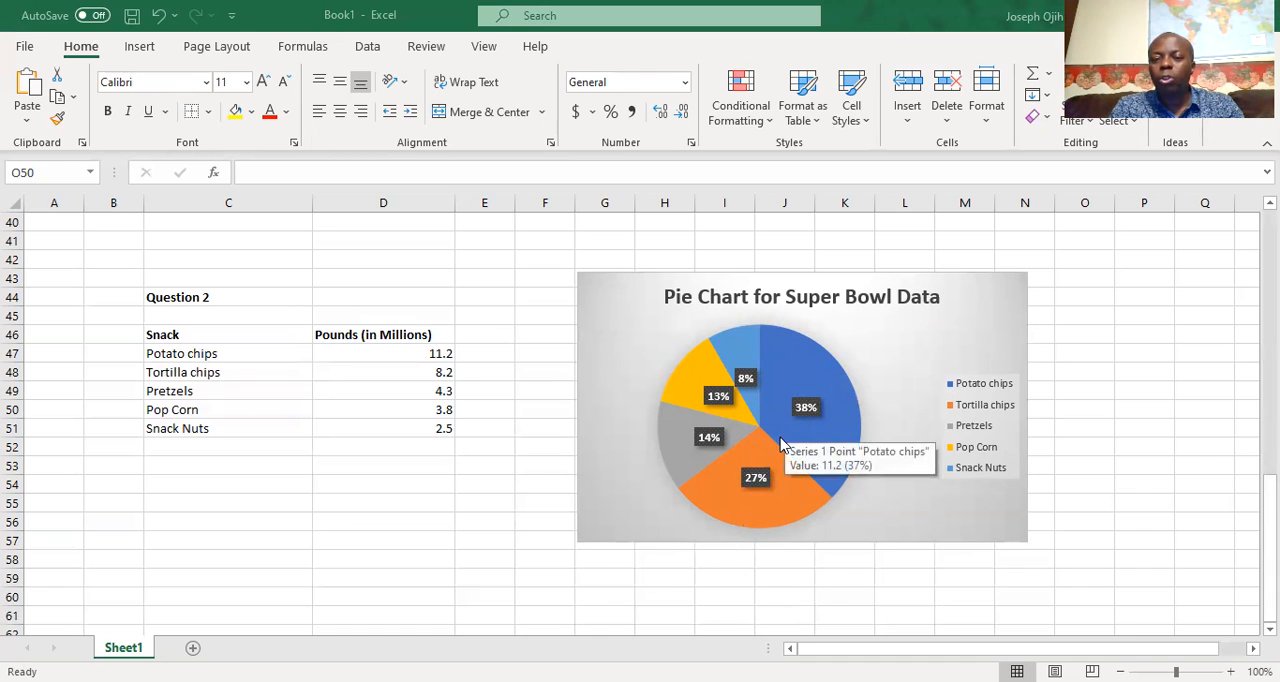